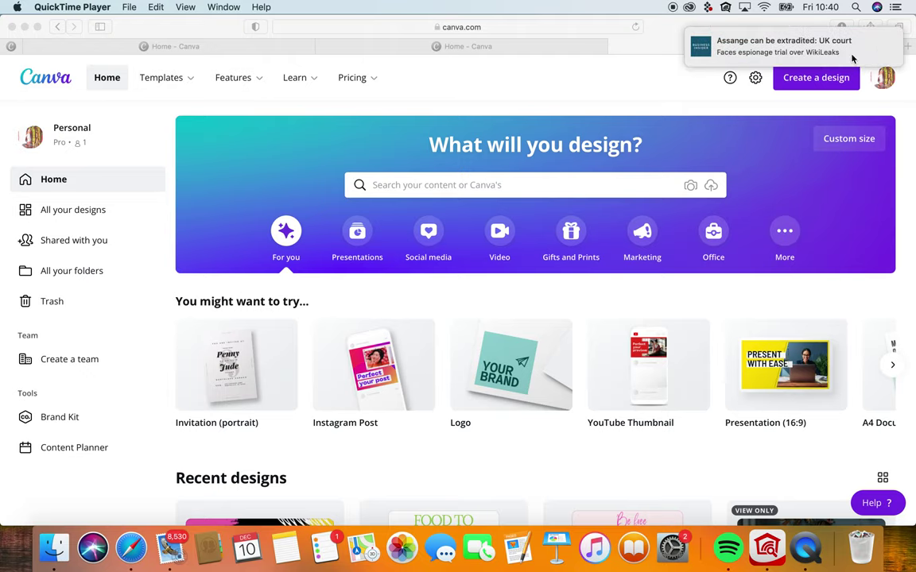
- Bring the Safari window showing Canva's home page to the front
click(659, 81)
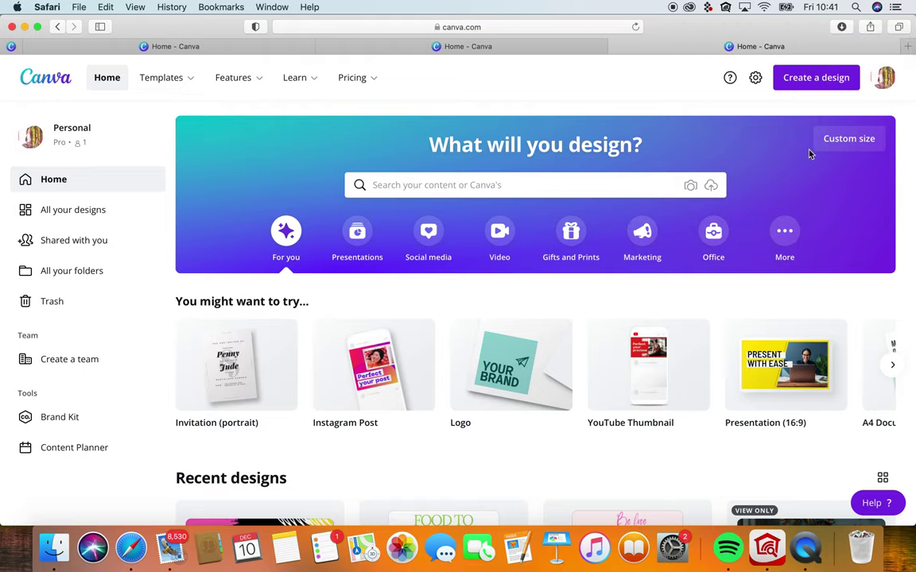
- Create a 5.5 × 8.5 in custom-size design with the pink fur image as its background
click(814, 79)
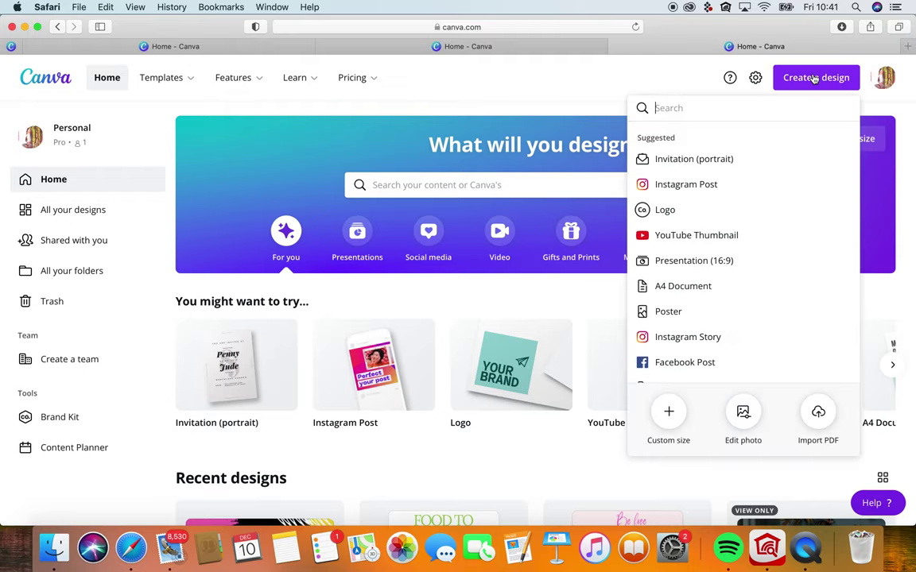
click(668, 414)
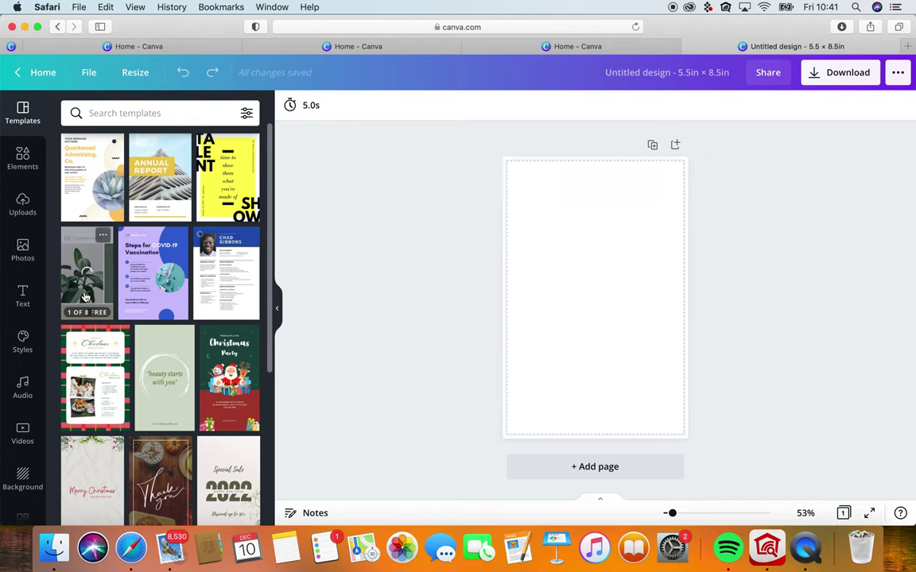
click(24, 477)
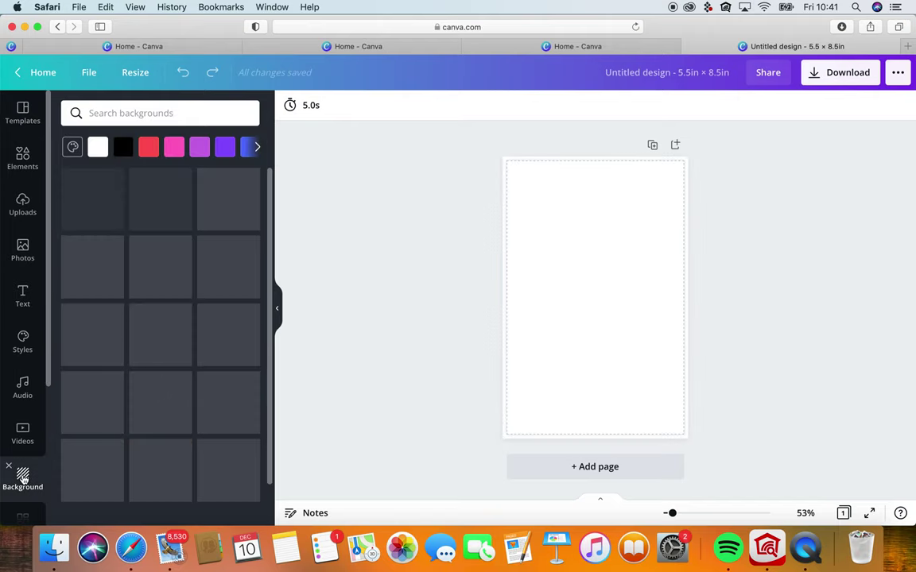
click(92, 213)
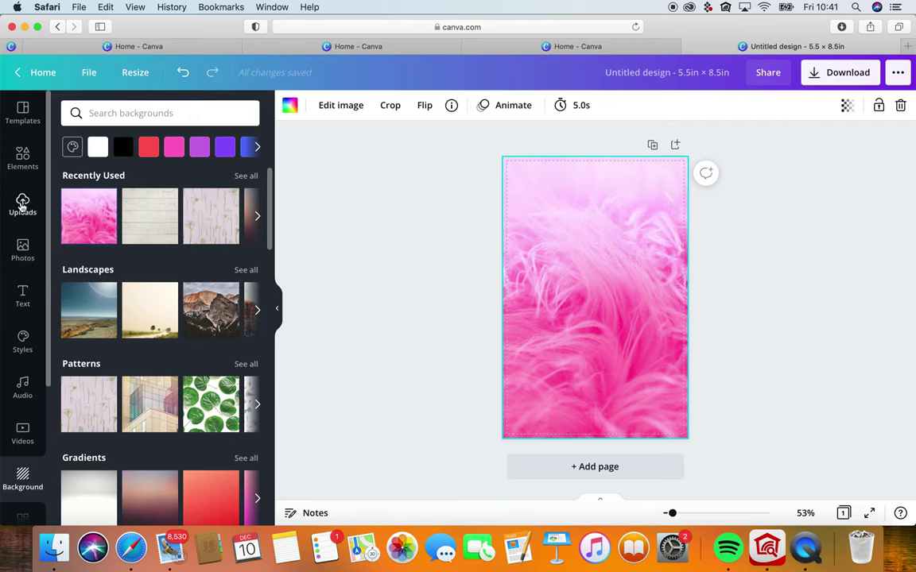
- Browse the uploaded images, briefly adding and then removing the beige-outfit figure
click(23, 203)
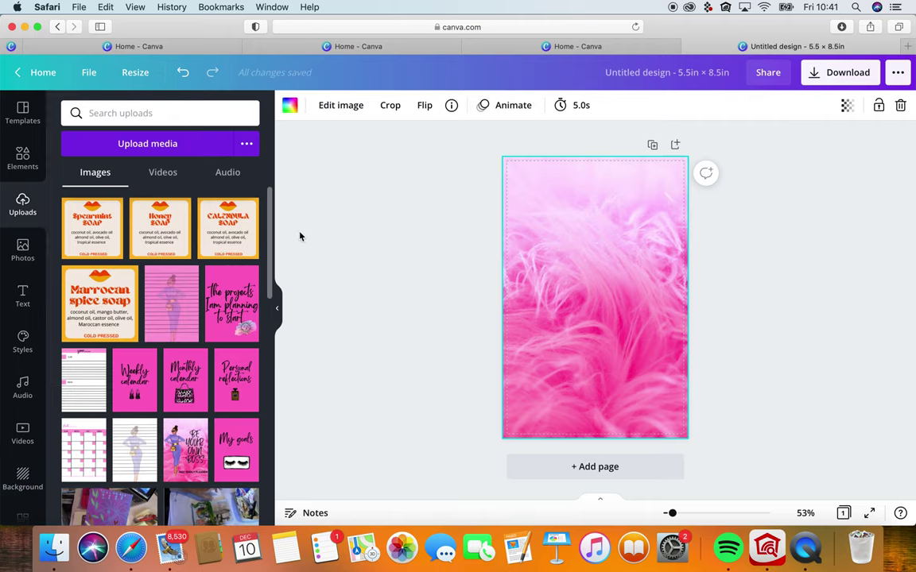
drag(270, 204, 248, 400)
scroll(249, 389, up, 5)
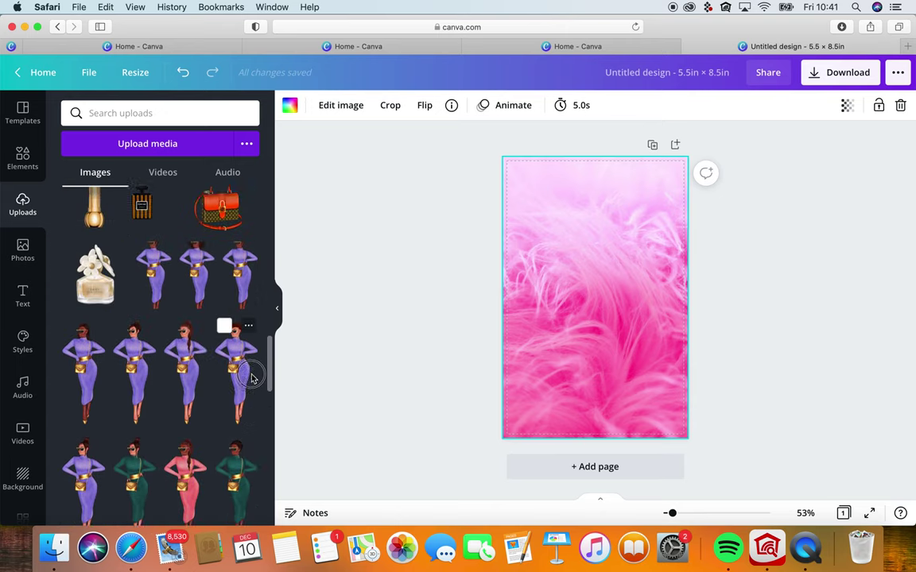
scroll(250, 401, down, 4)
scroll(247, 413, down, 5)
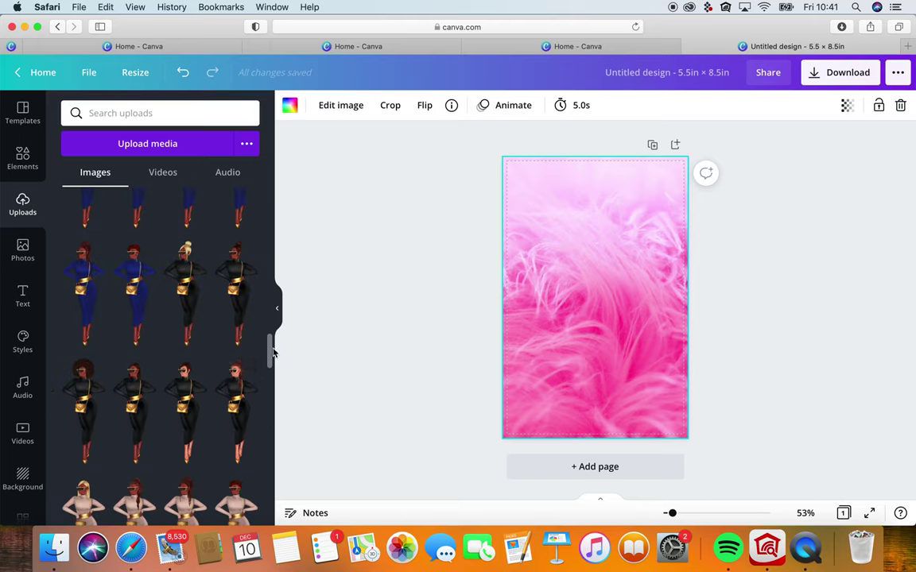
drag(273, 350, 267, 368)
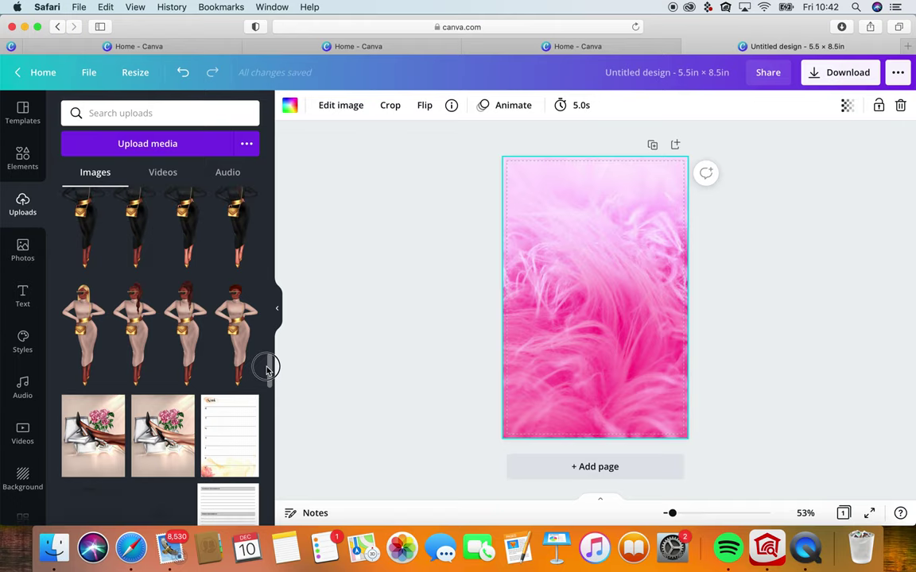
click(98, 325)
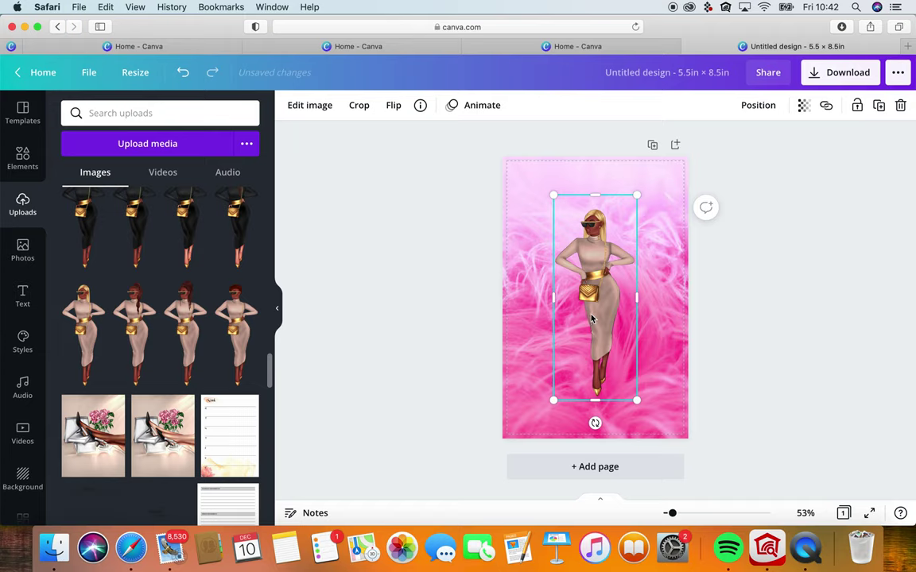
key(Delete)
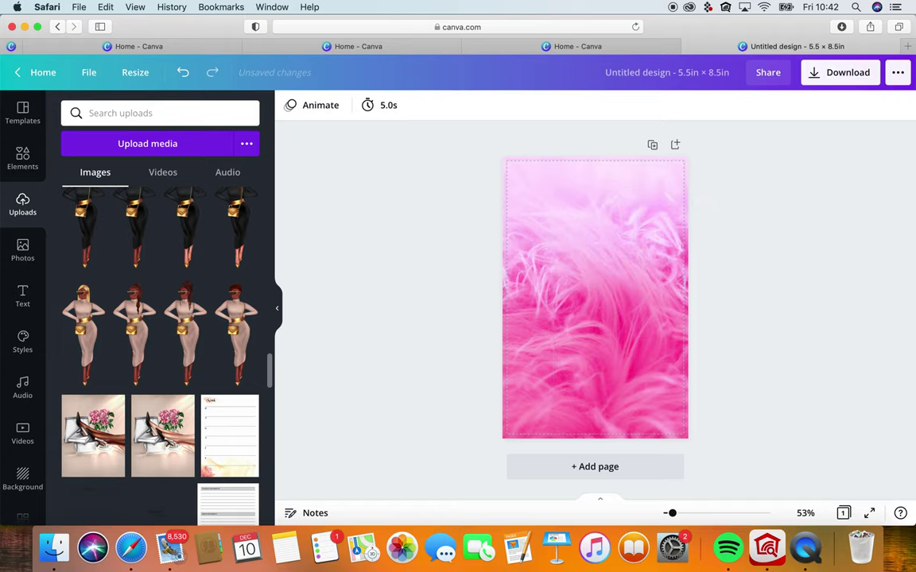
mouse_move(271, 364)
mouse_down()
mouse_move(271, 336)
mouse_move(268, 348)
mouse_up()
- Add the black-dress figure, stretch it taller and wider, and shift it slightly left
click(237, 364)
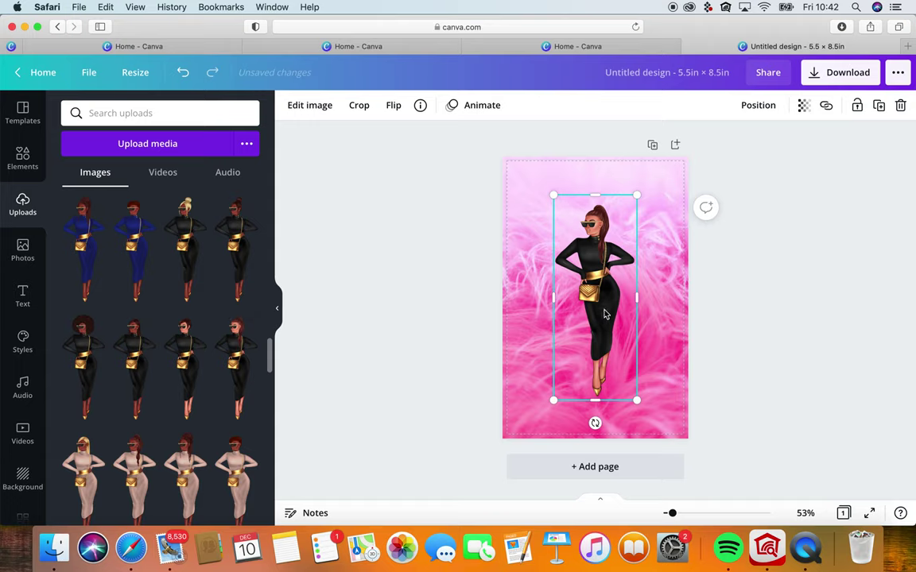
drag(604, 314, 571, 318)
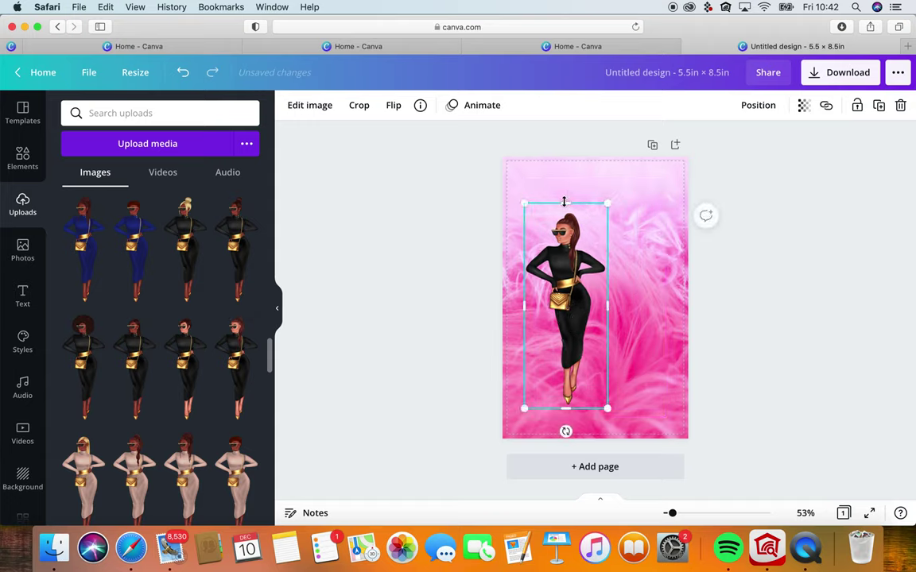
drag(563, 202, 565, 178)
drag(521, 293, 514, 293)
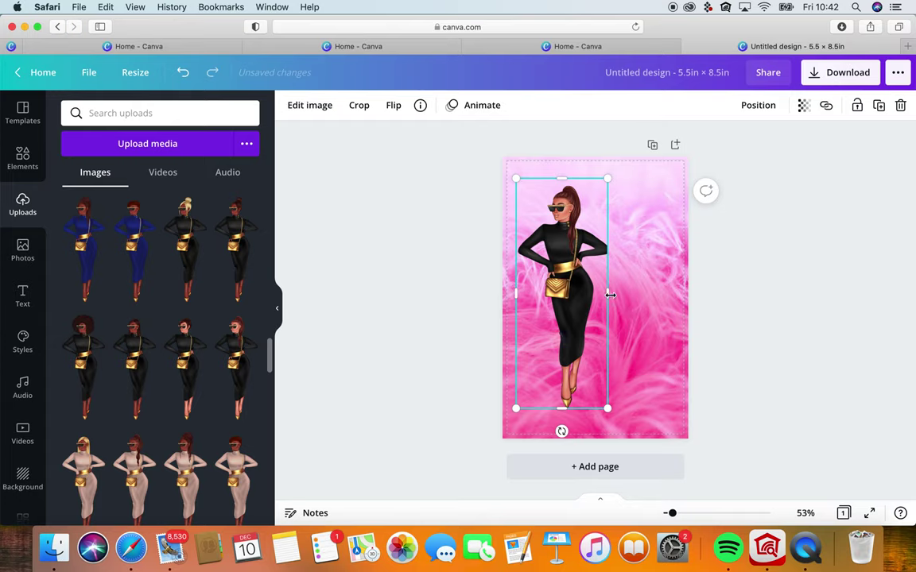
drag(609, 295, 614, 293)
click(644, 293)
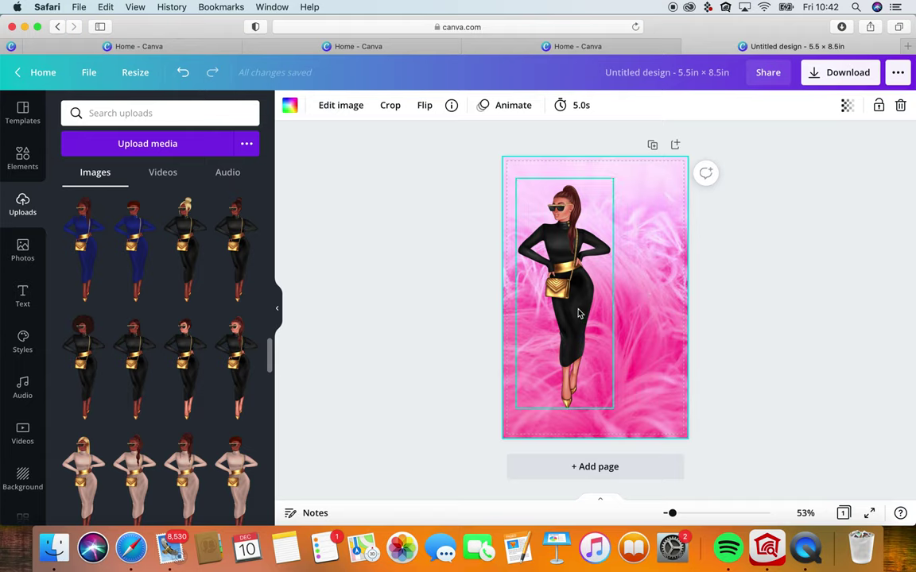
drag(578, 309, 573, 317)
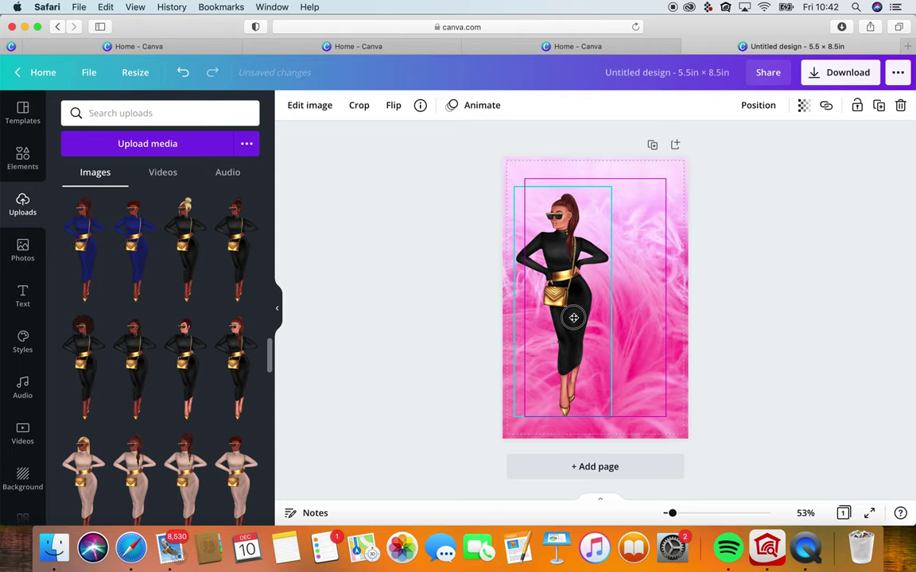
click(660, 286)
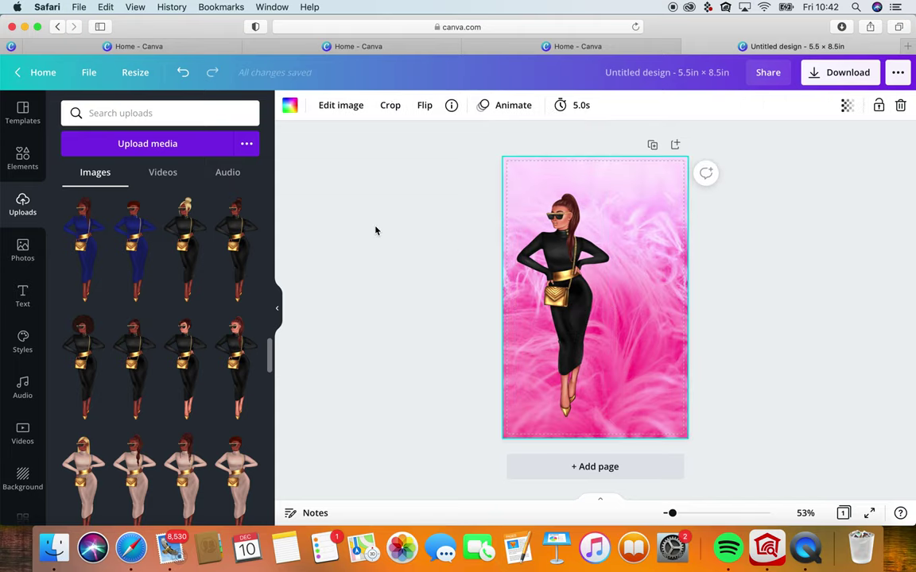
- Add a subheading reading 'Success' and move it up beside the figure
click(23, 296)
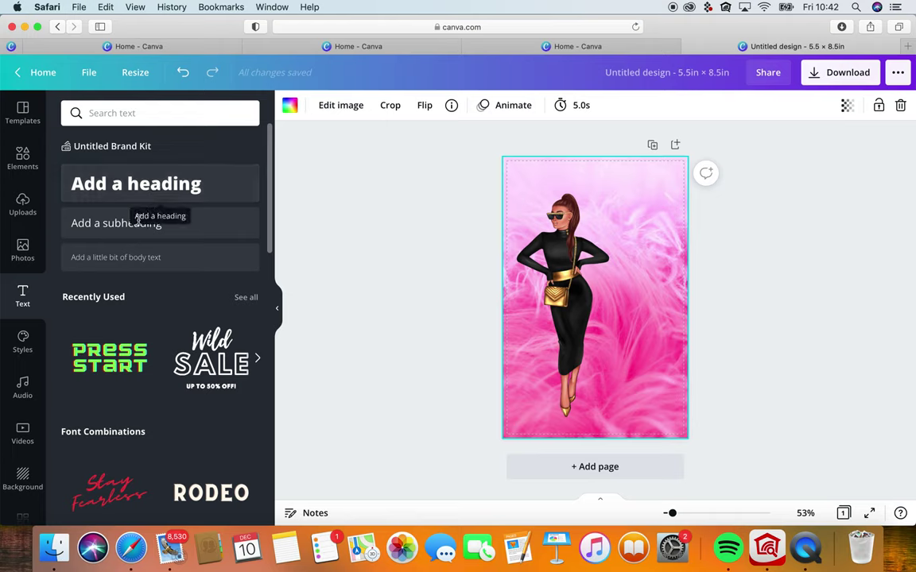
click(127, 225)
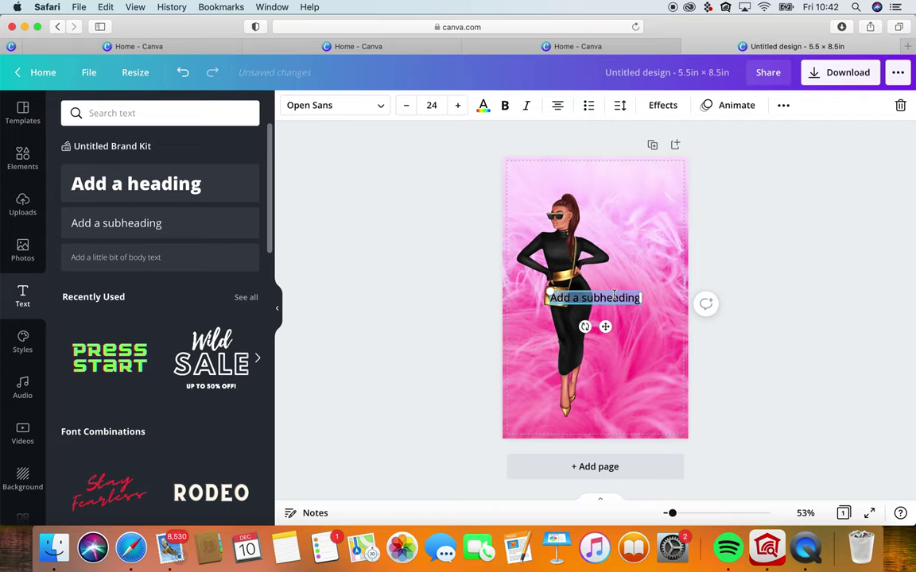
text(Success)
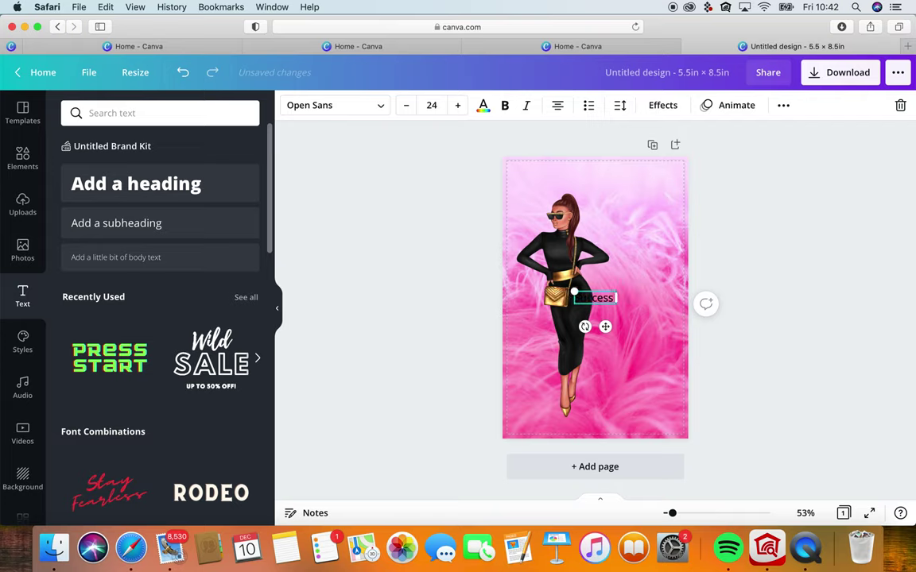
click(634, 338)
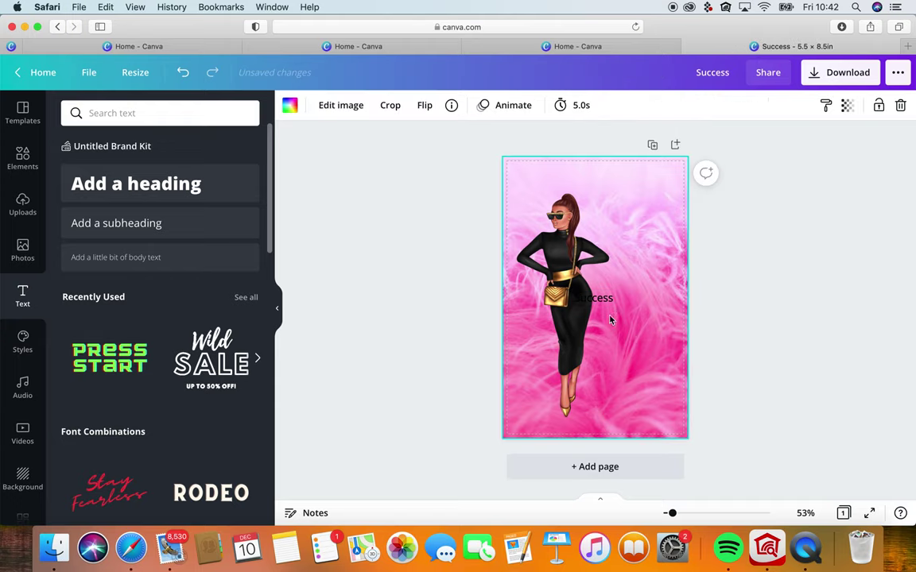
drag(601, 298, 638, 249)
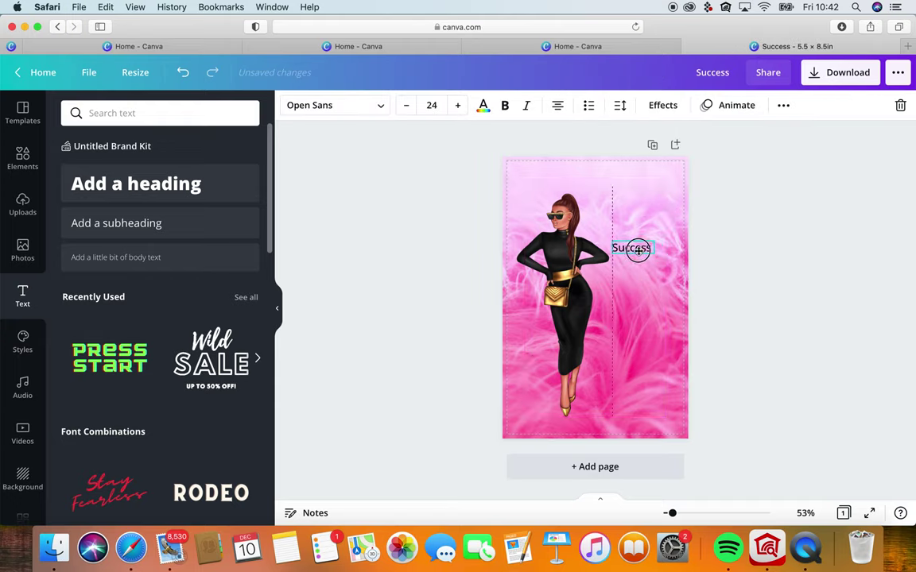
- Add a second subheading reading 'is' just below 'Success'
click(159, 231)
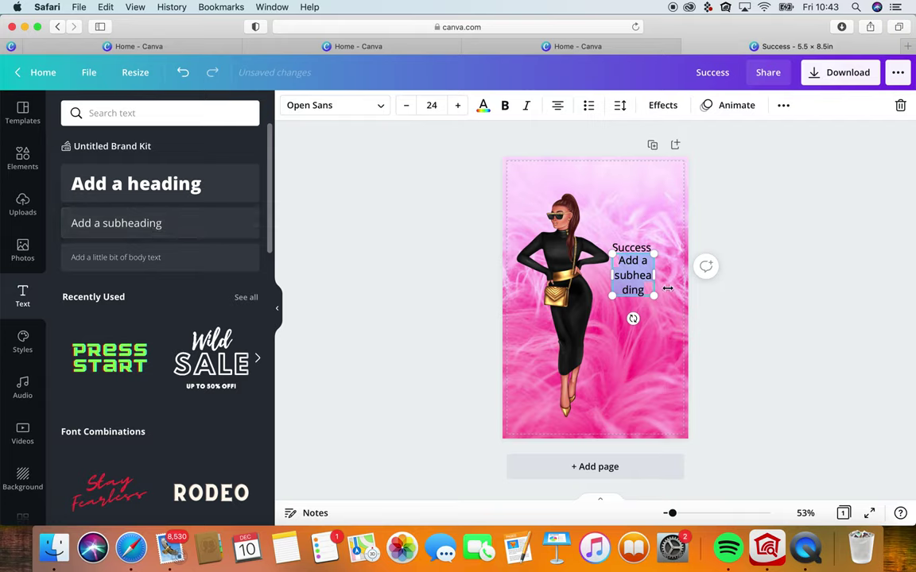
click(641, 338)
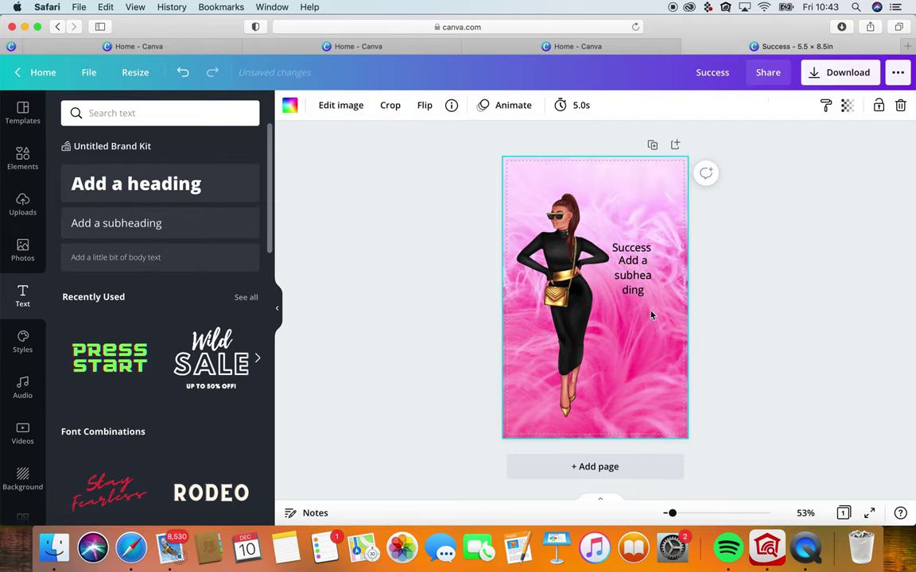
drag(636, 276, 637, 282)
double_click(637, 288)
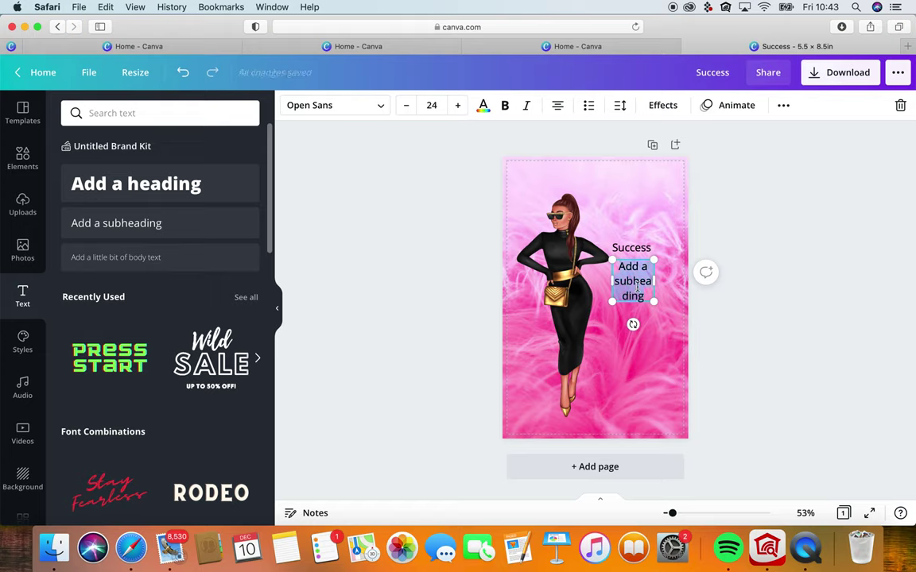
text(is)
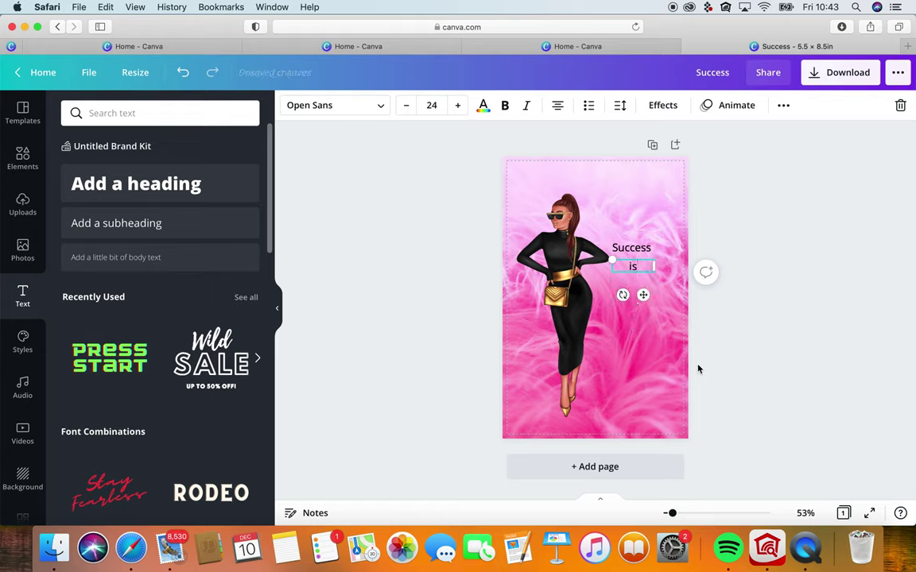
click(652, 364)
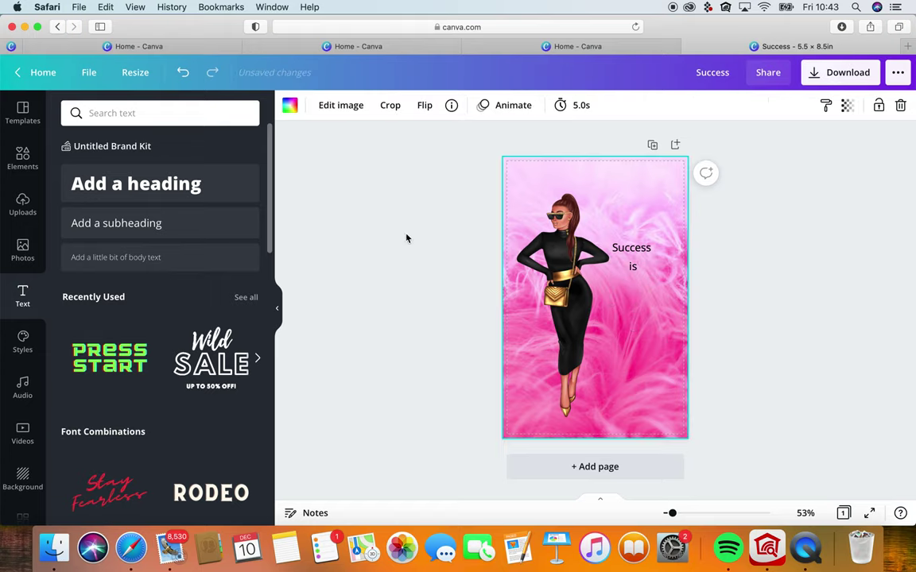
- Add a third subheading under 'is' and replace its placeholder text with 'sexy!'
click(140, 225)
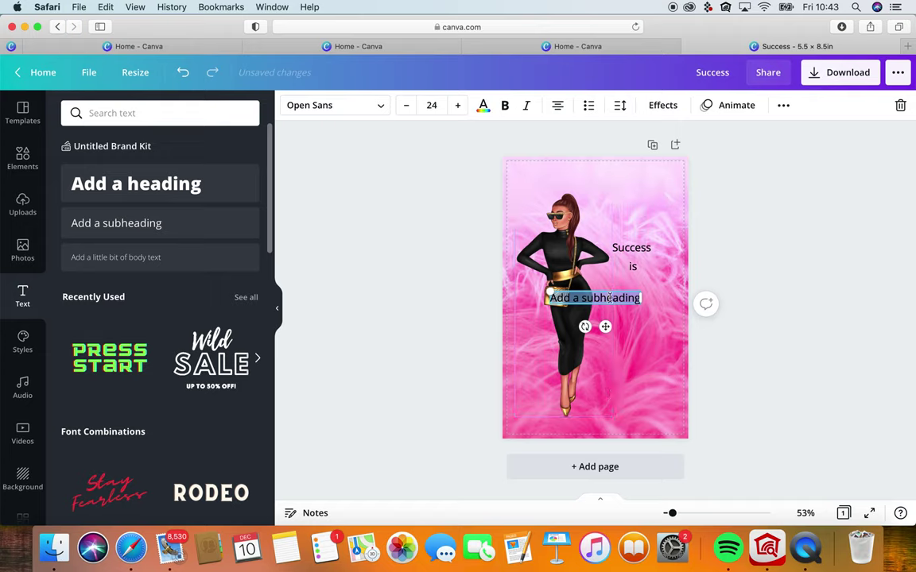
click(645, 337)
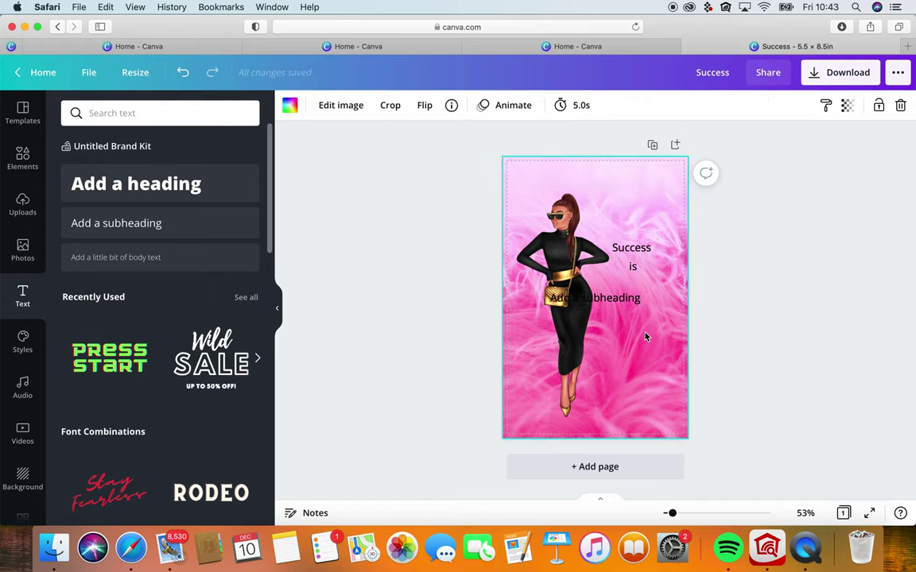
drag(619, 295, 653, 286)
double_click(652, 286)
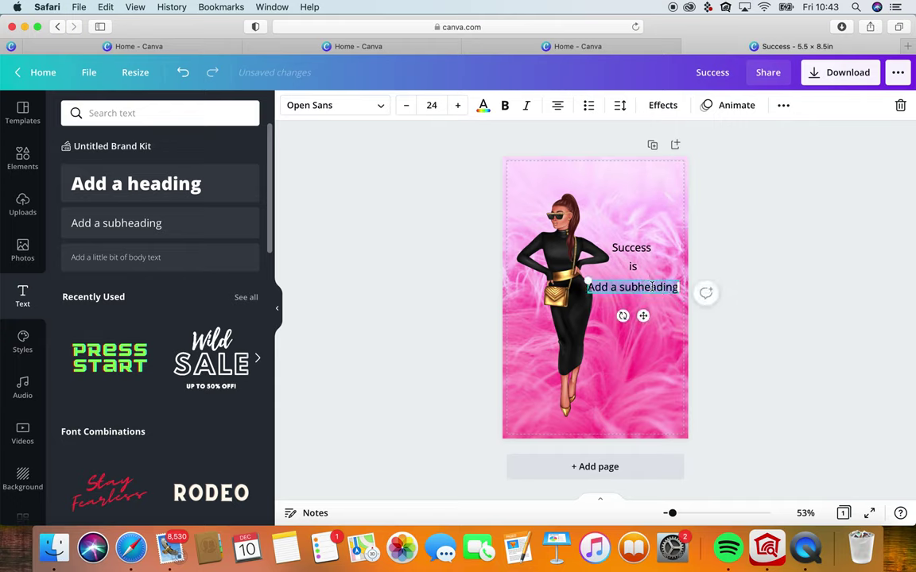
text(sexxy@)
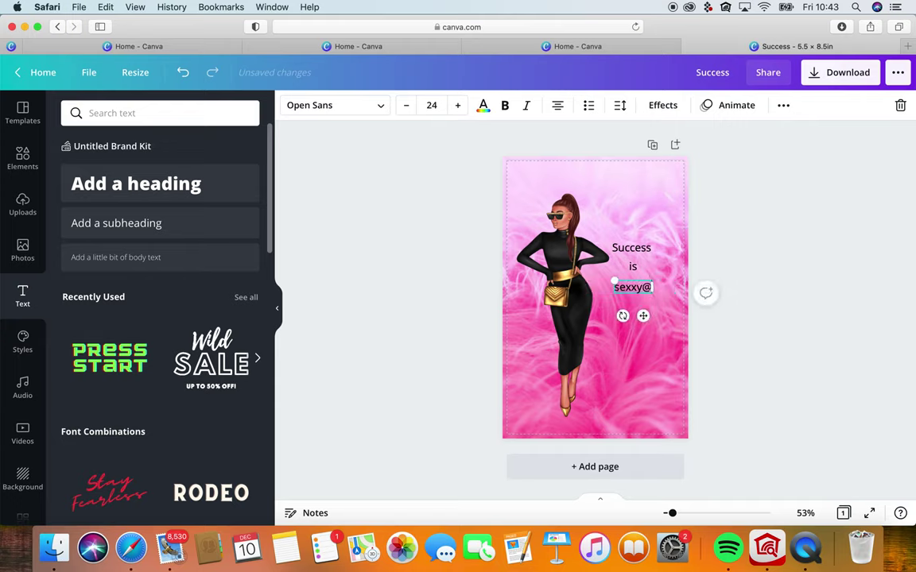
key(BackSpace)
key(BackSpace)
key(BackSpace)
text(!y)
key(BackSpace)
key(BackSpace)
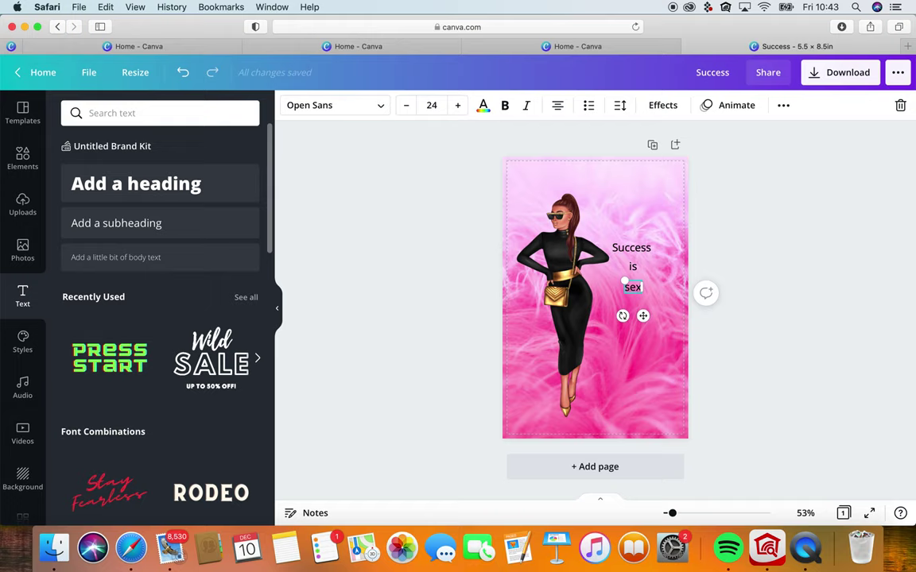
text(y!)
click(648, 378)
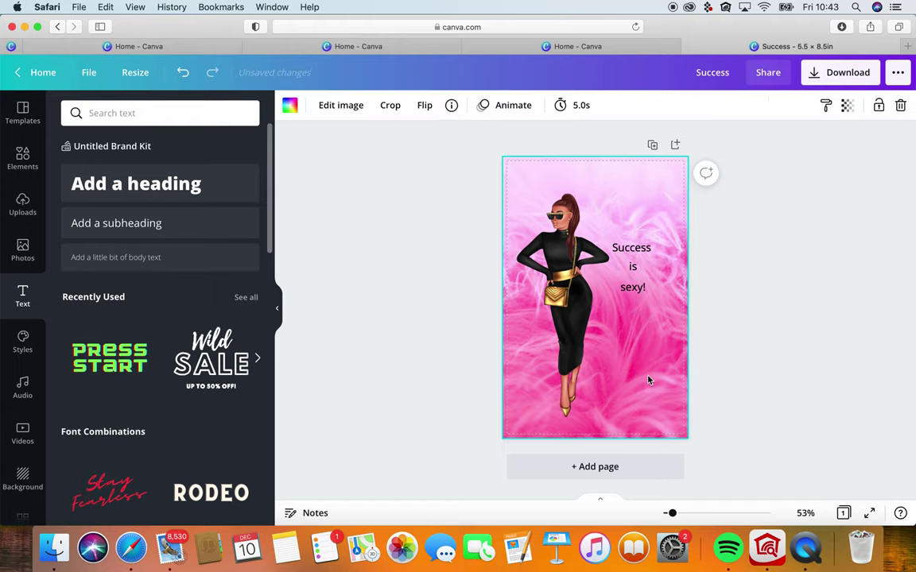
- Set 'Success' in Brightwall and enlarge it, spacing 'is' and 'sexy!' further down
double_click(632, 248)
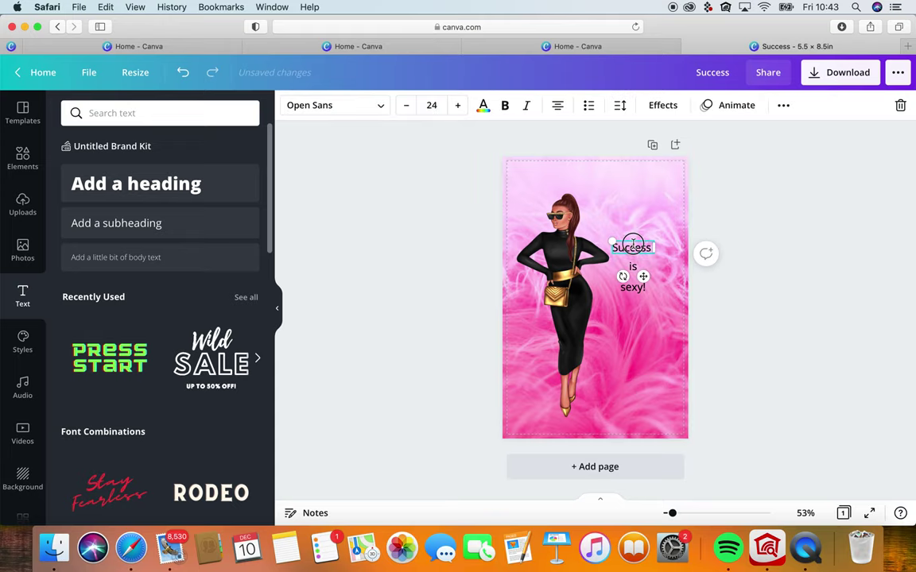
click(382, 108)
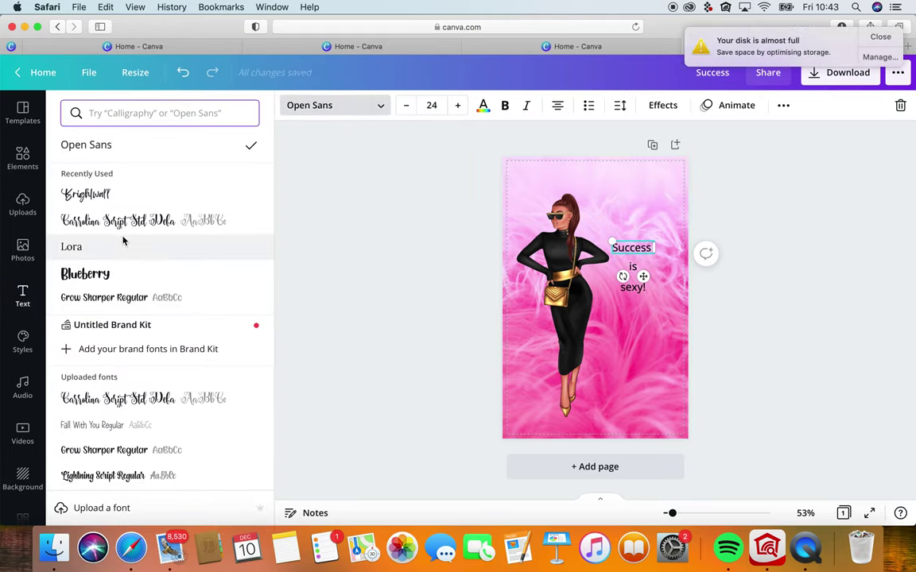
click(86, 194)
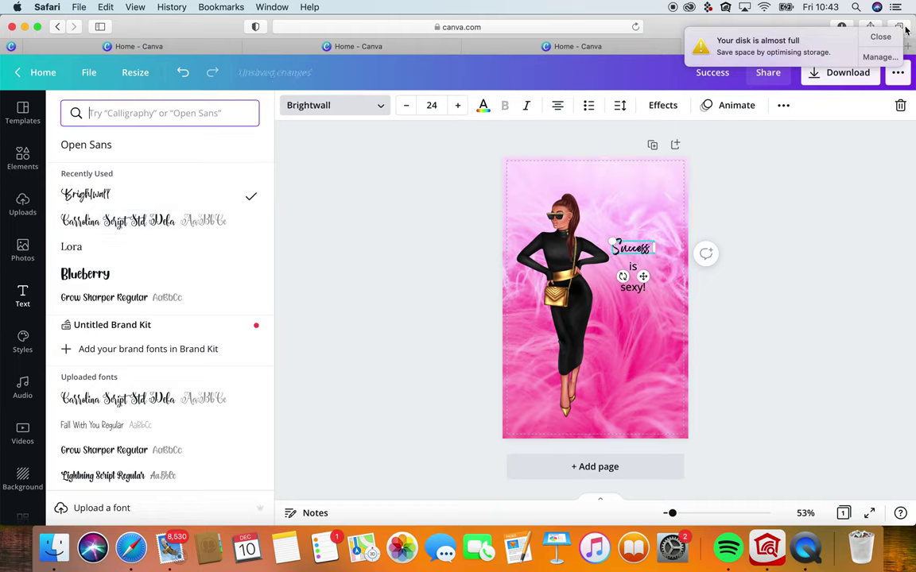
click(884, 38)
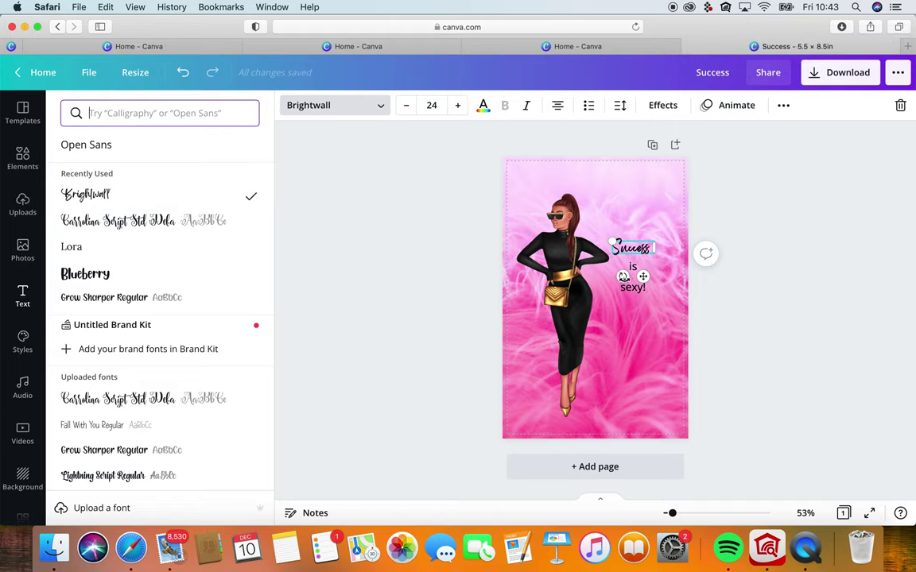
drag(632, 290, 632, 329)
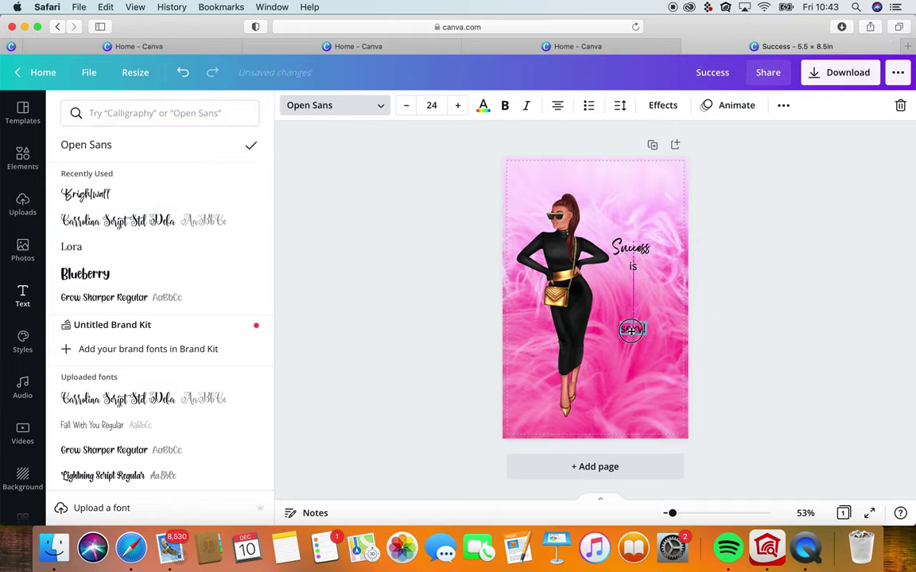
drag(632, 267, 633, 303)
click(631, 249)
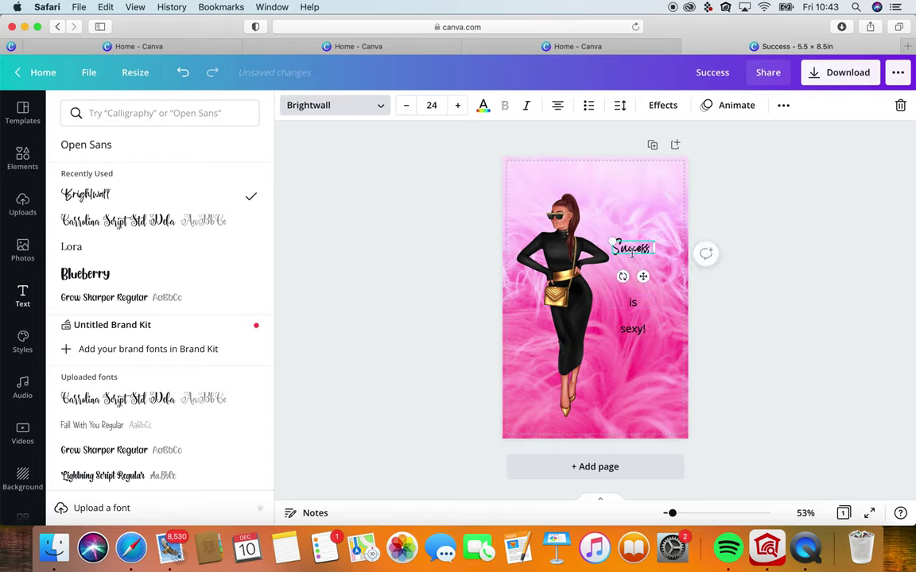
drag(655, 241, 586, 247)
drag(641, 239, 648, 233)
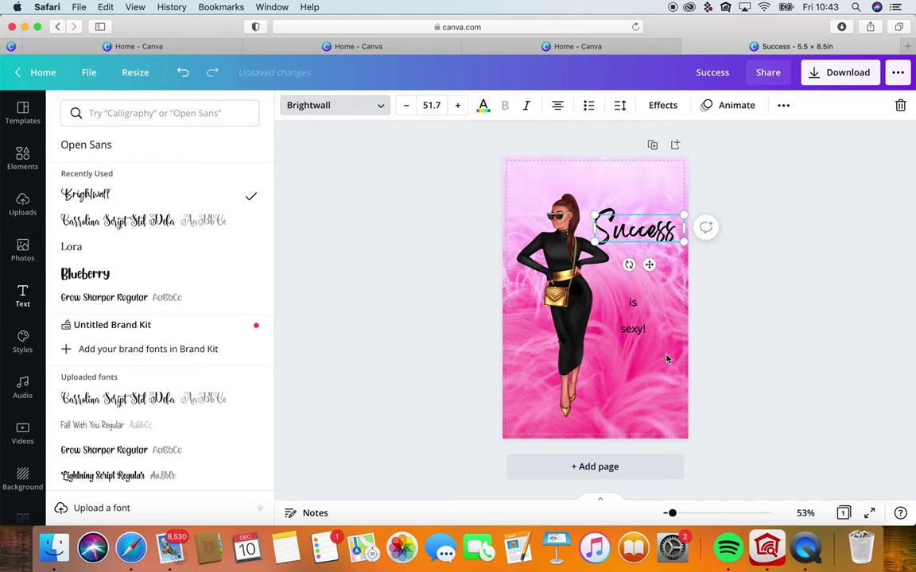
- Give 'is' the Brightwall font at size 59 and move it just under 'Success'
click(635, 303)
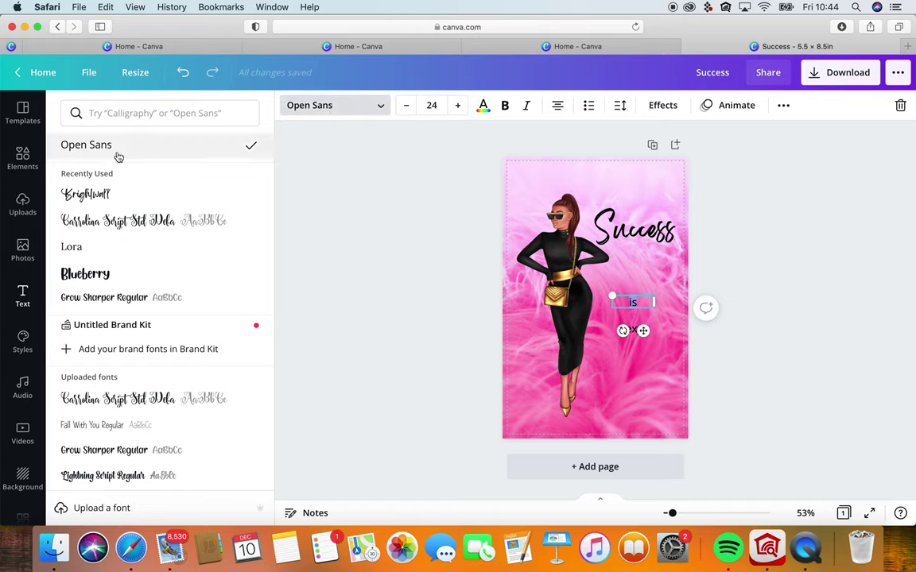
click(90, 197)
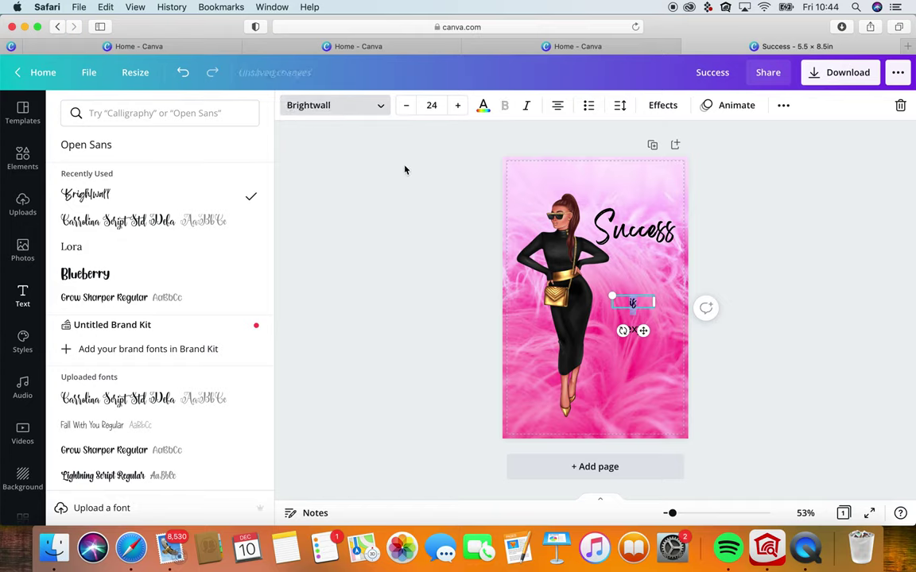
click(458, 106)
click(458, 106)
click(458, 106)
click(458, 106)
click(458, 106)
click(458, 106)
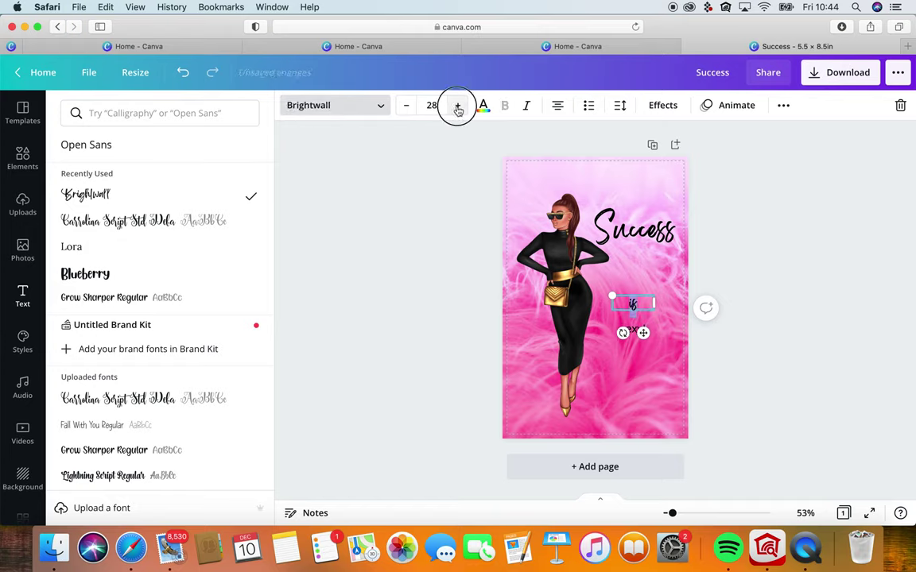
click(458, 106)
click(458, 105)
click(458, 105)
click(458, 106)
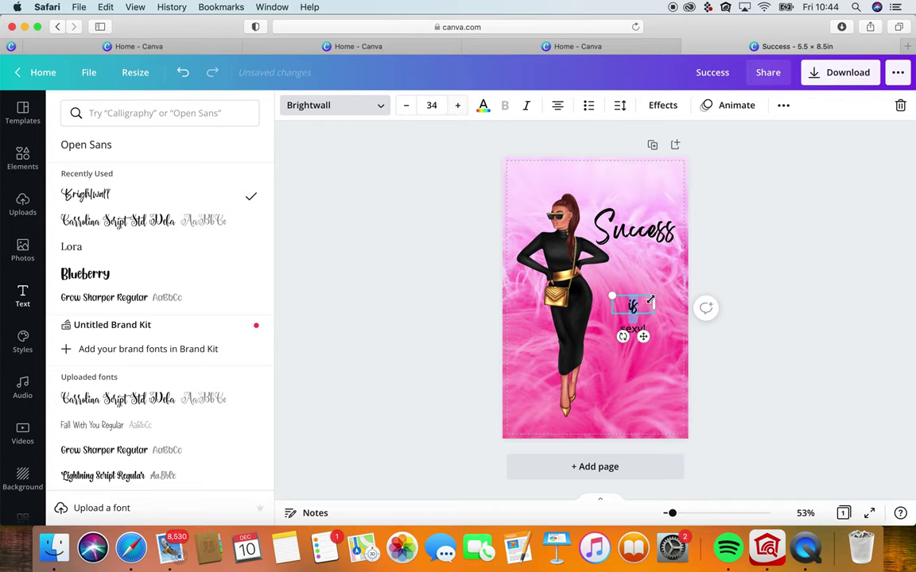
drag(657, 305, 666, 305)
click(457, 105)
click(457, 105)
click(457, 106)
click(457, 106)
click(457, 106)
click(457, 105)
click(457, 105)
click(457, 106)
click(457, 106)
click(457, 106)
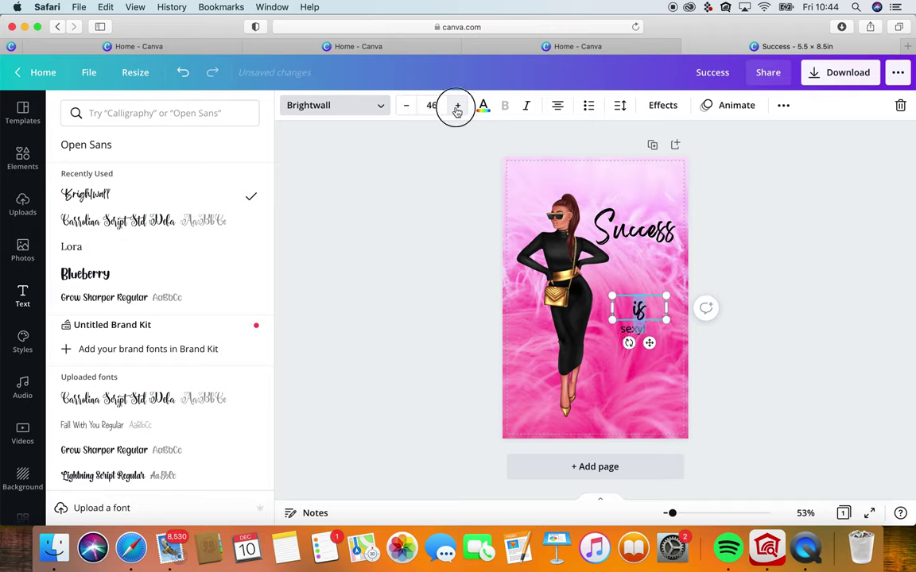
click(457, 108)
click(457, 109)
click(457, 109)
click(457, 109)
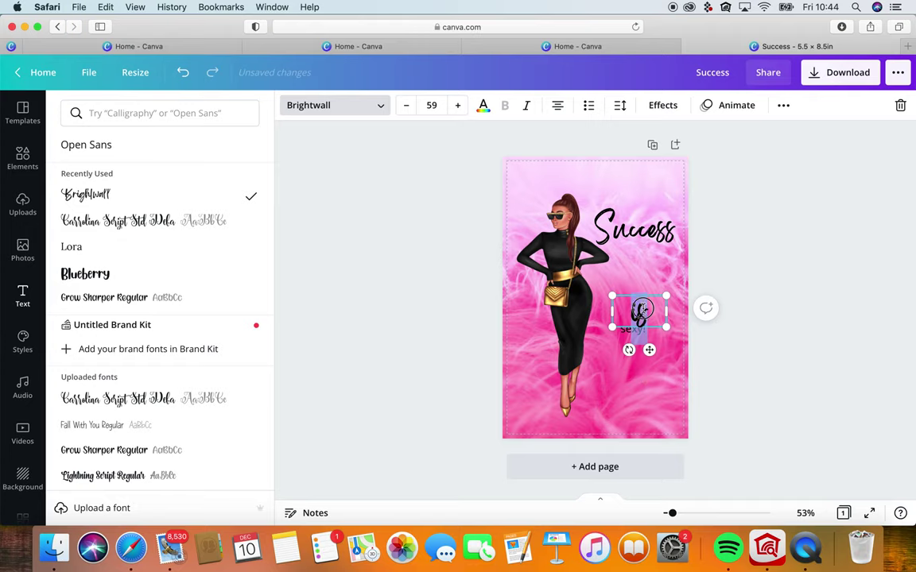
double_click(639, 312)
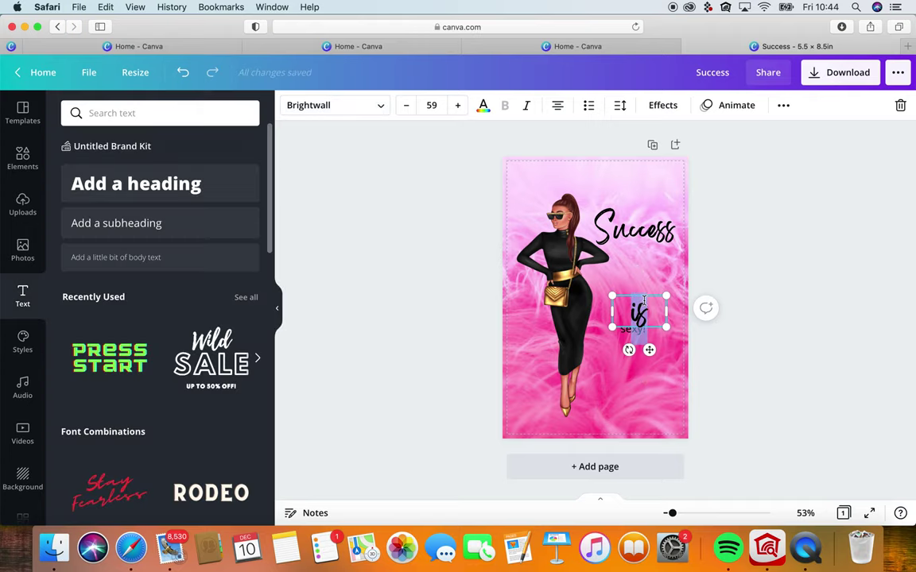
click(743, 251)
drag(638, 312, 638, 273)
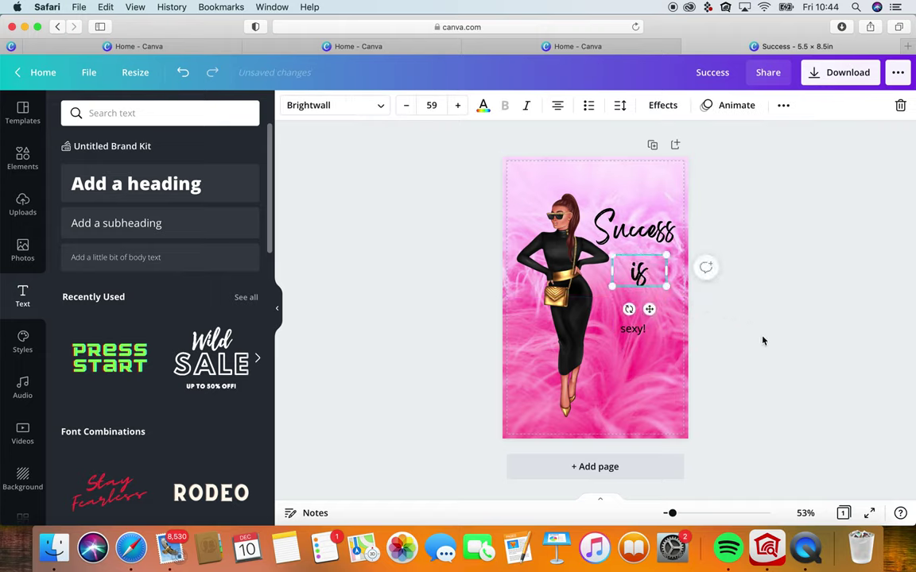
click(763, 343)
- Restyle 'sexy!' in the Brightwall font and raise its size to 58
click(644, 340)
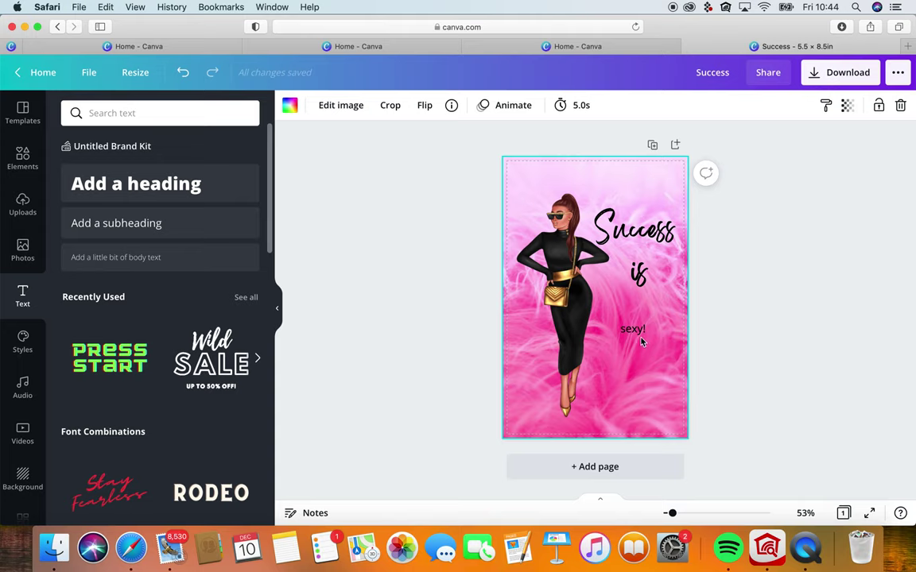
click(639, 333)
double_click(636, 329)
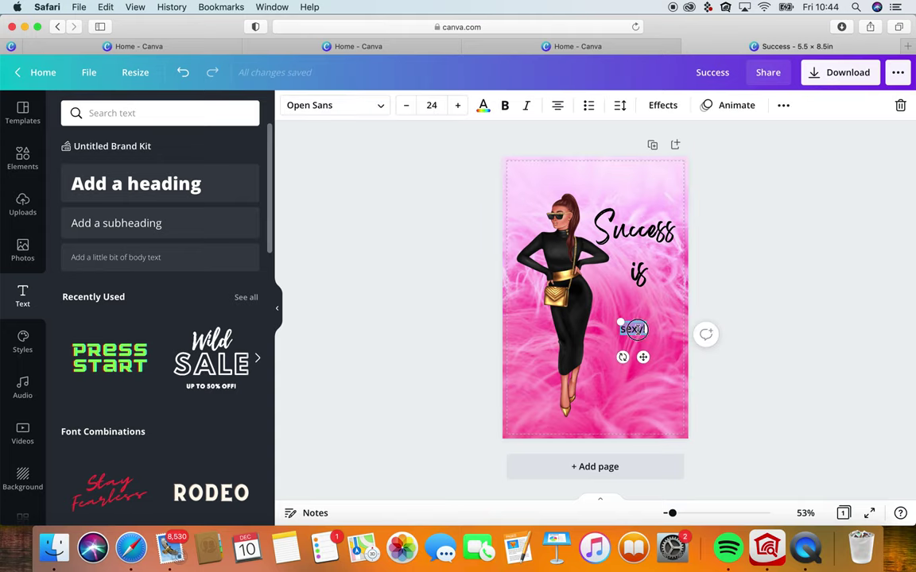
click(353, 105)
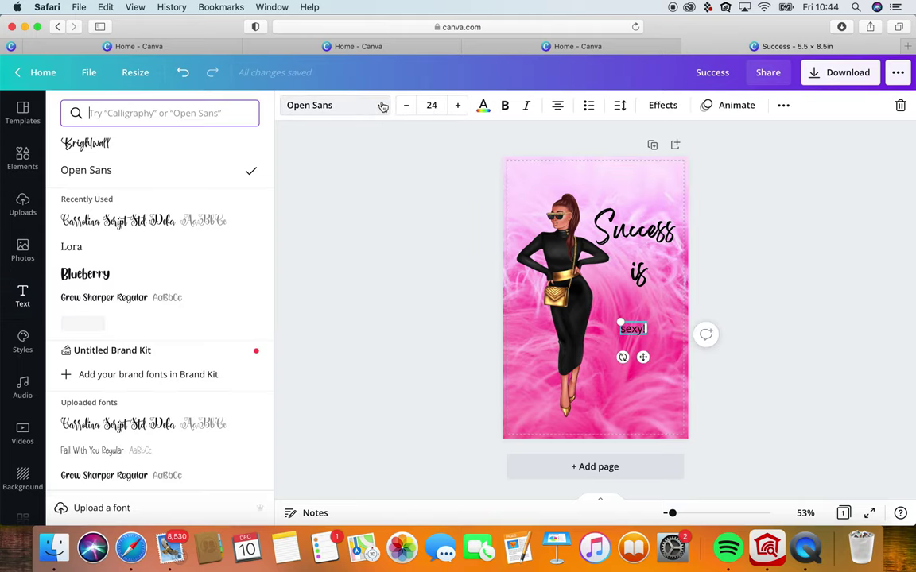
click(95, 147)
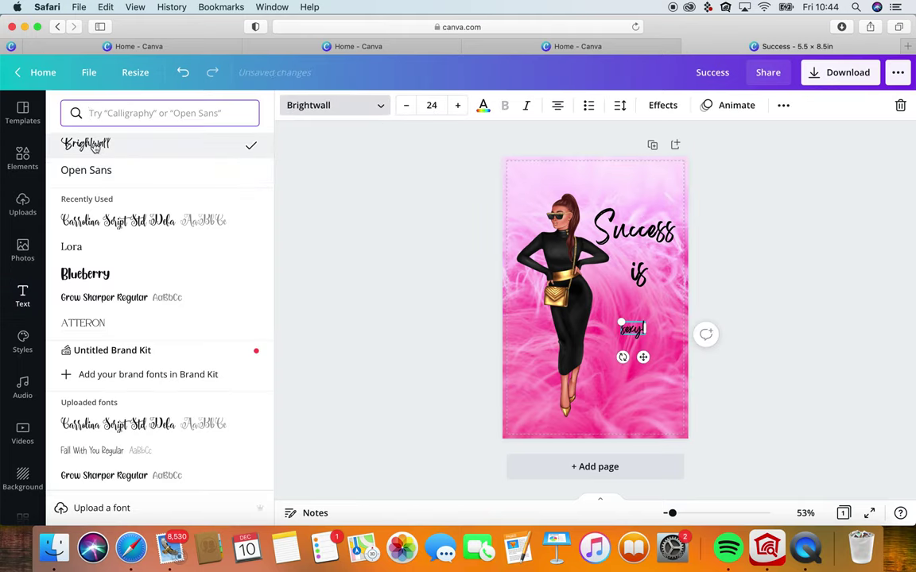
click(458, 105)
click(458, 105)
click(458, 106)
click(458, 105)
click(458, 106)
click(458, 106)
click(458, 105)
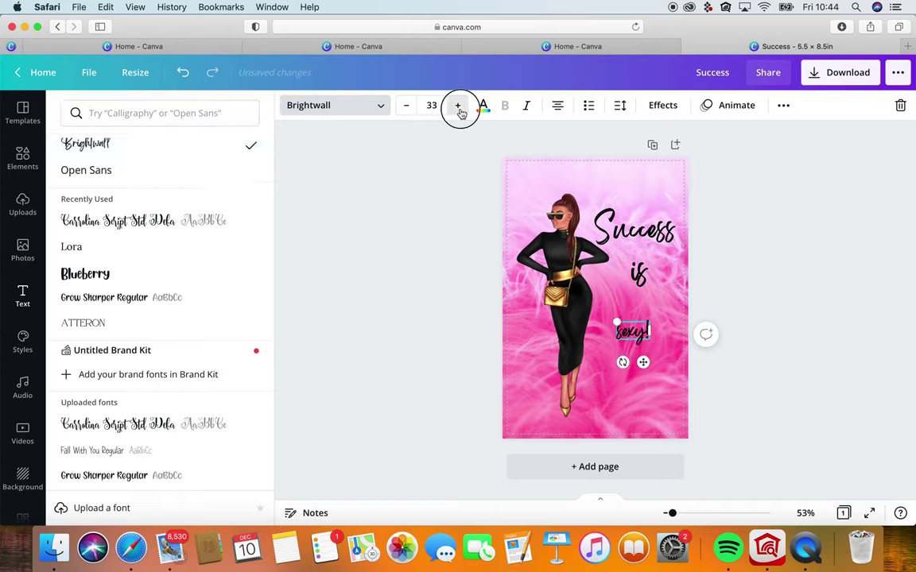
click(458, 105)
click(458, 106)
click(457, 106)
click(458, 106)
double_click(458, 105)
click(458, 106)
double_click(458, 106)
click(458, 106)
double_click(458, 106)
double_click(458, 106)
click(458, 106)
double_click(458, 106)
click(457, 105)
double_click(458, 106)
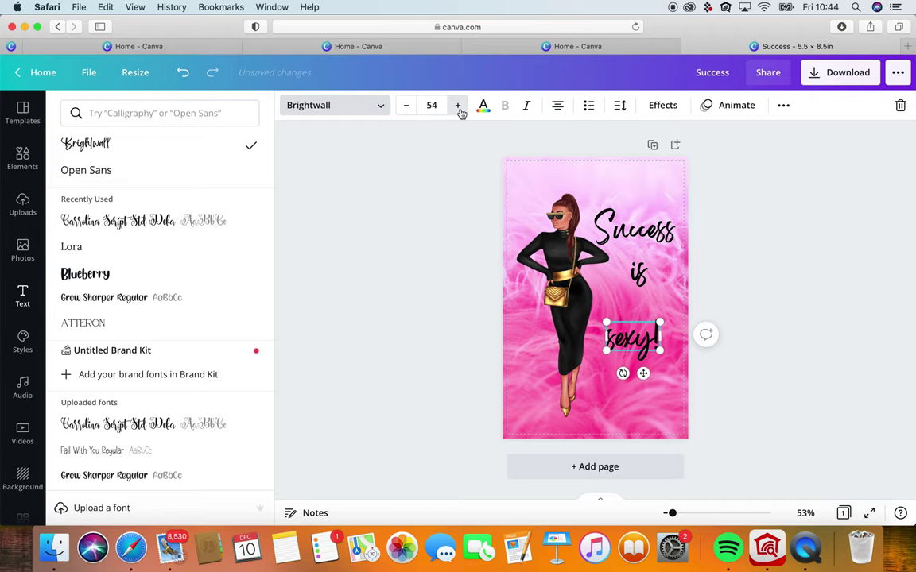
double_click(458, 106)
double_click(458, 106)
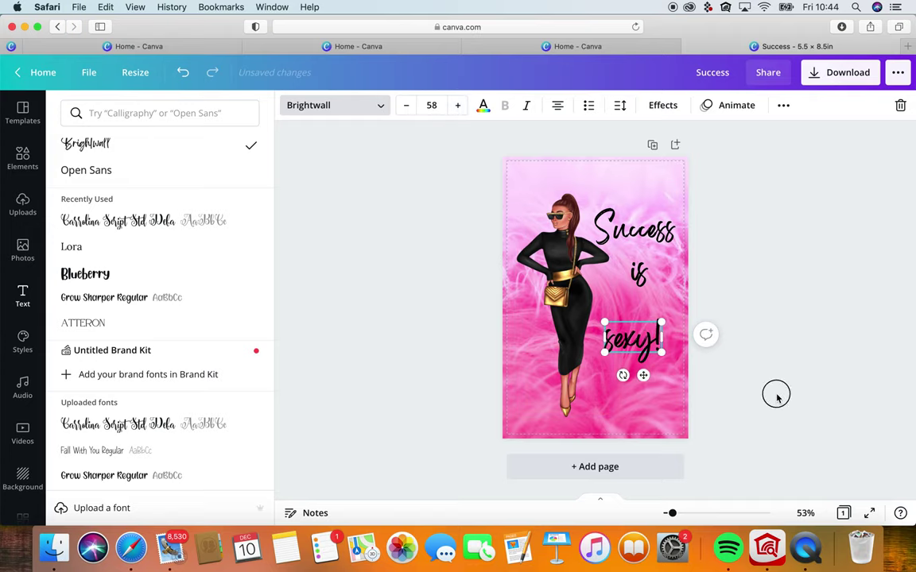
click(636, 342)
- Move 'sexy!' up closer to 'is' and nudge 'is' slightly up beneath 'Success'
click(610, 386)
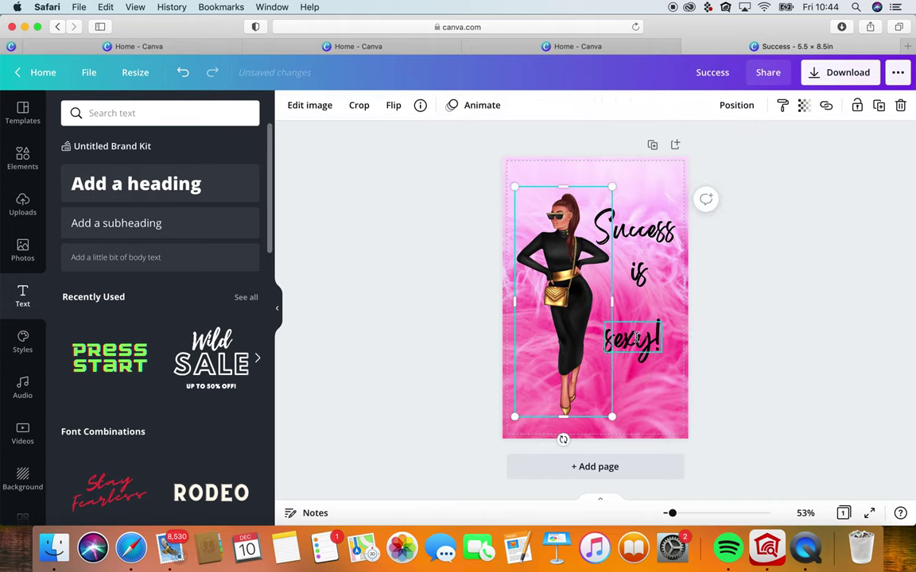
drag(638, 338, 640, 308)
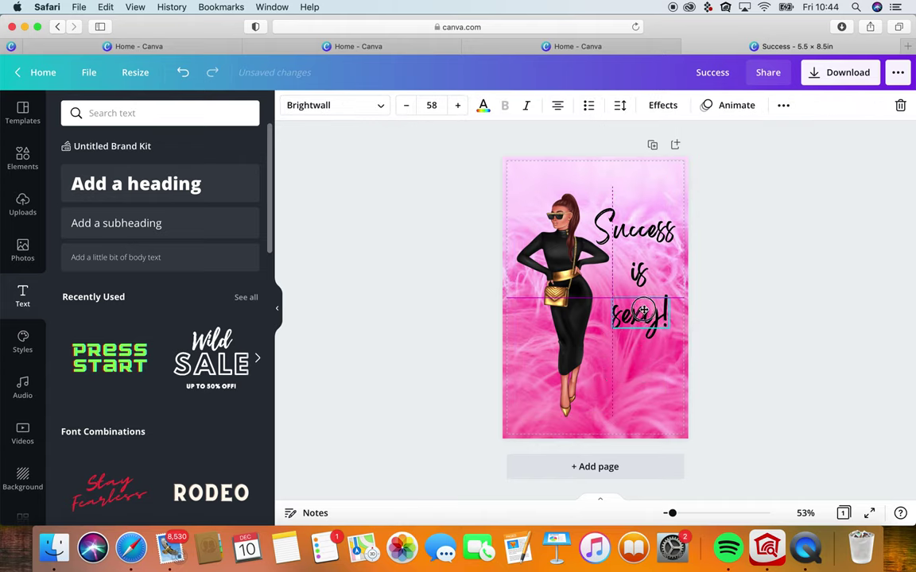
click(818, 409)
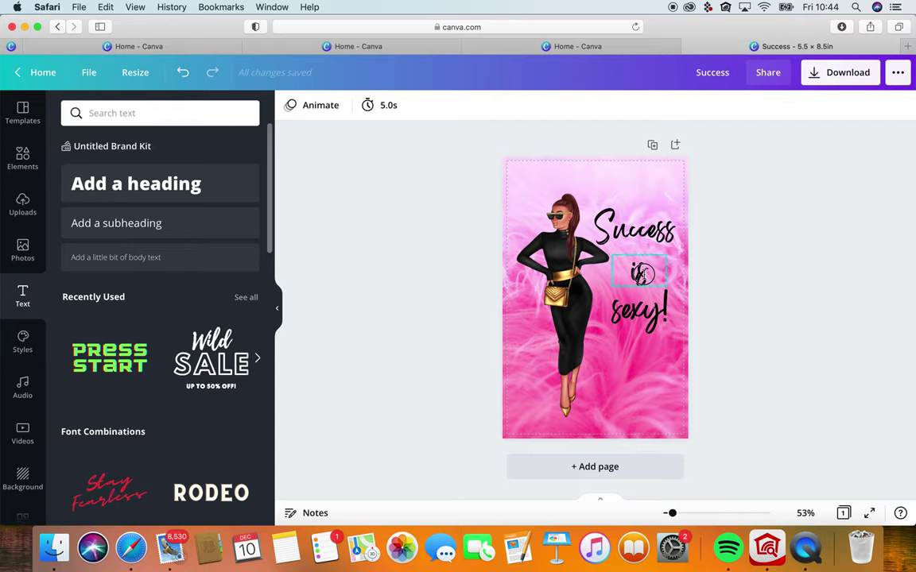
click(642, 271)
drag(642, 271, 642, 267)
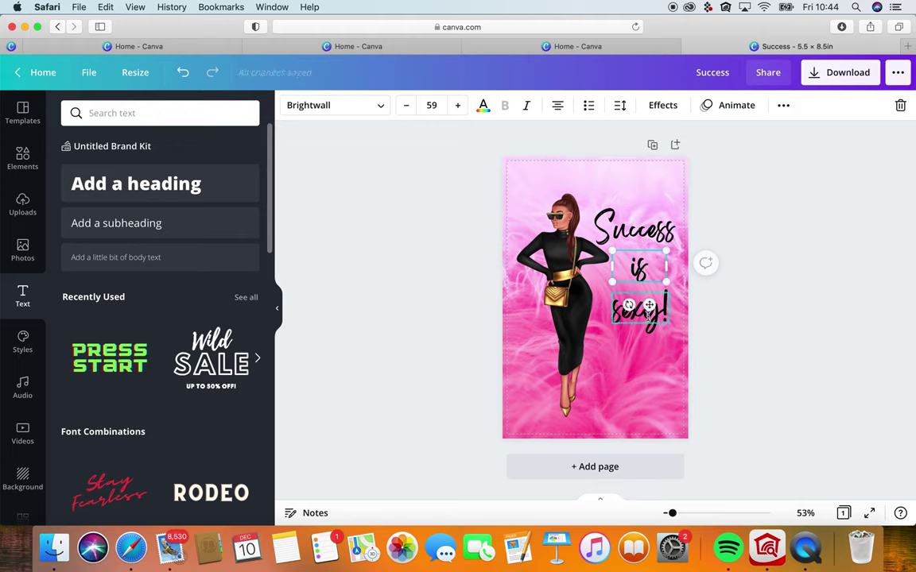
click(648, 314)
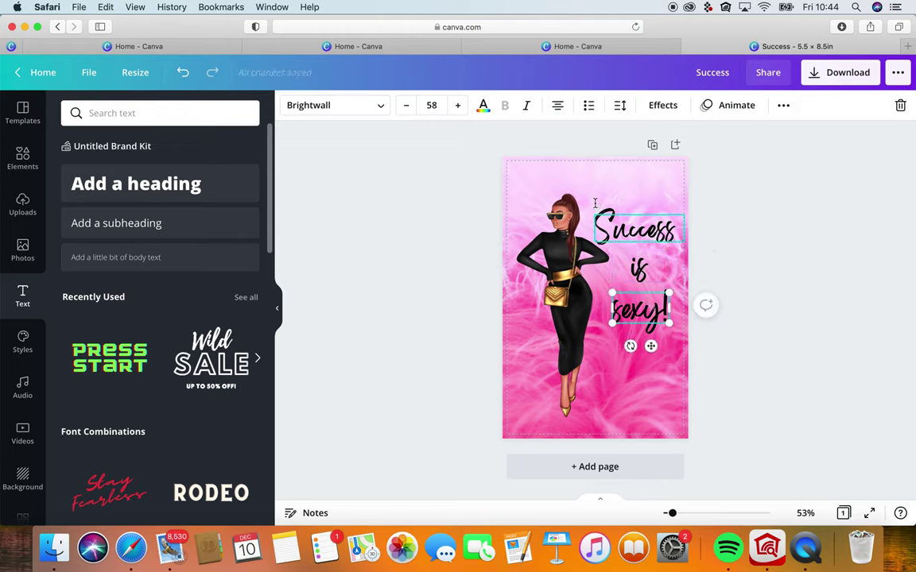
click(645, 195)
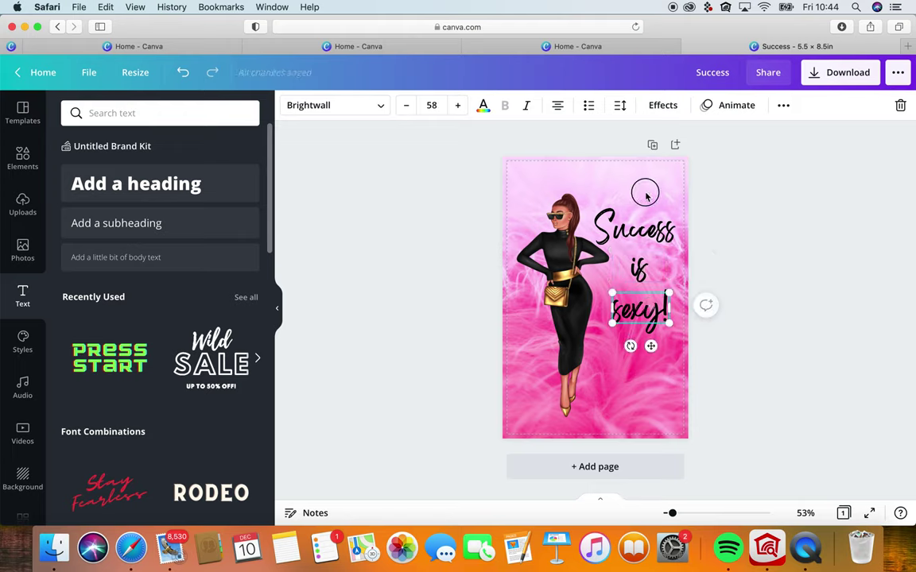
- Group the three words into one block and position it beside the woman's head
drag(645, 194, 725, 321)
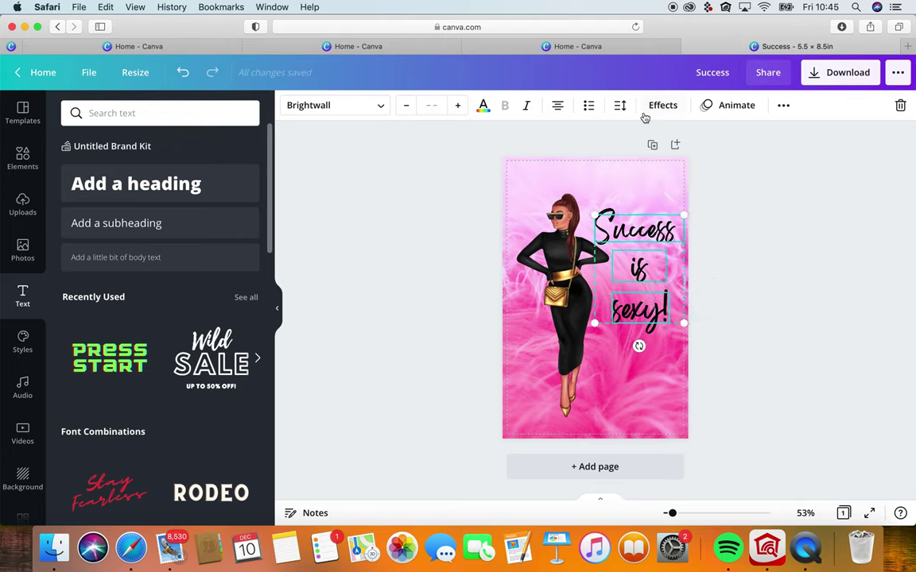
click(783, 105)
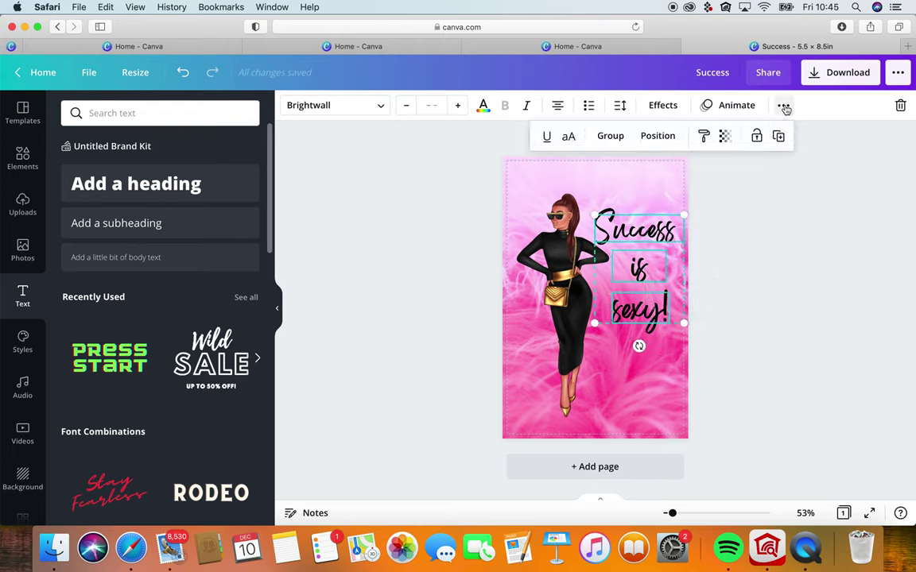
click(610, 137)
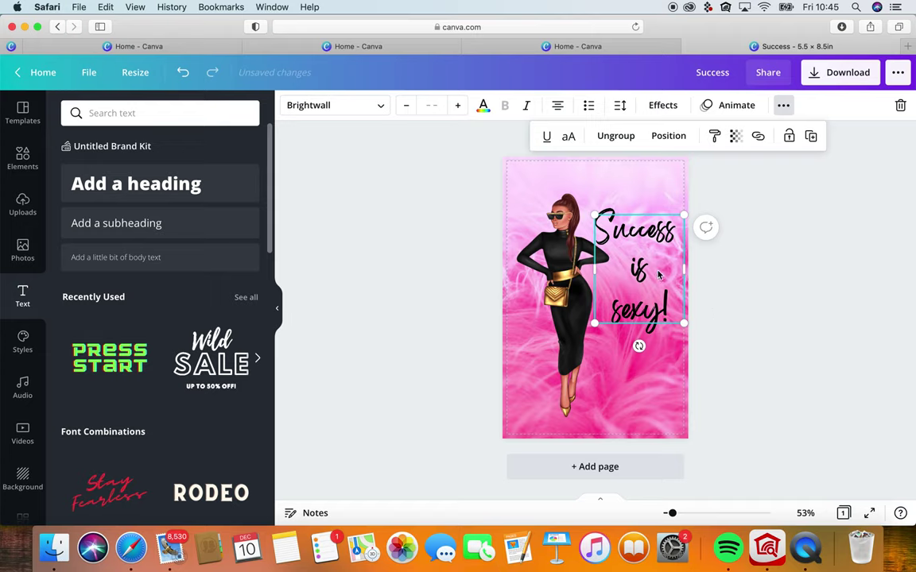
drag(659, 274, 659, 325)
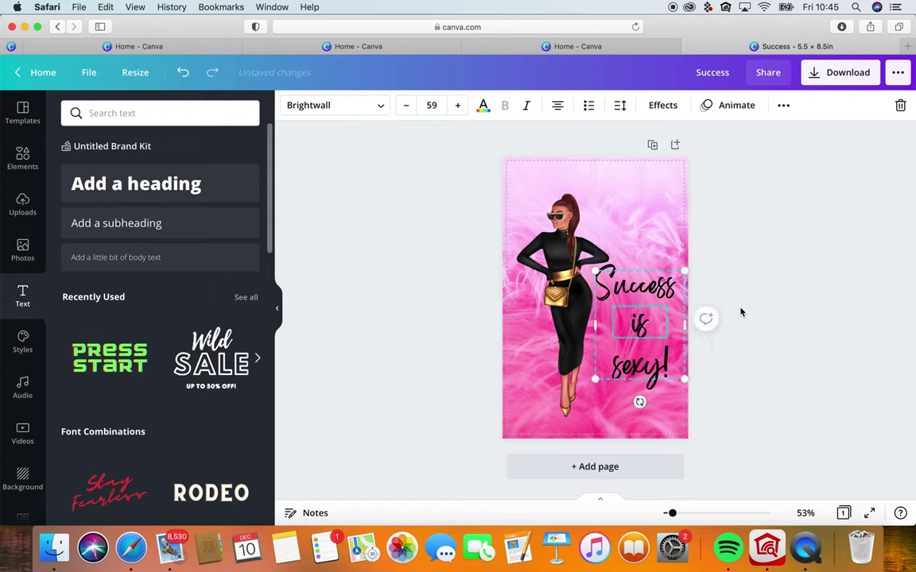
click(757, 308)
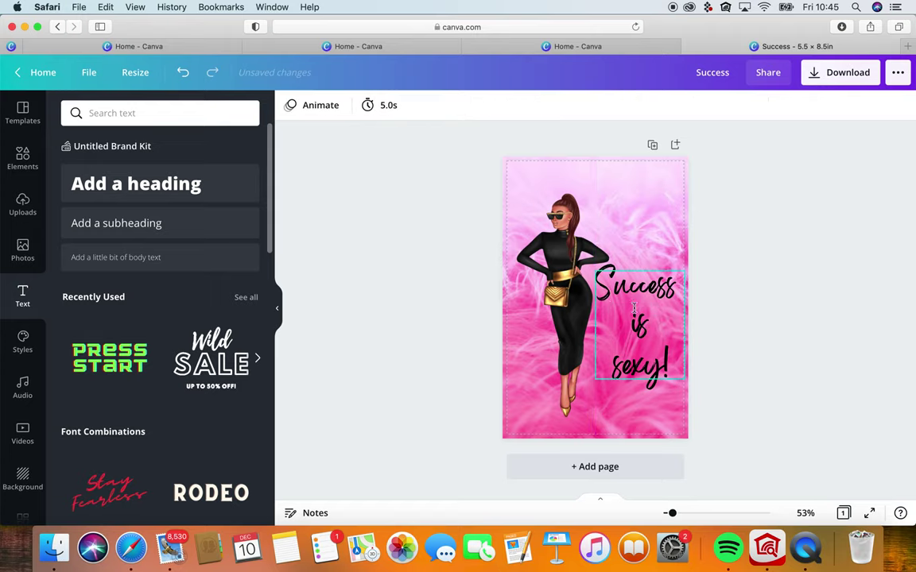
drag(633, 309, 632, 249)
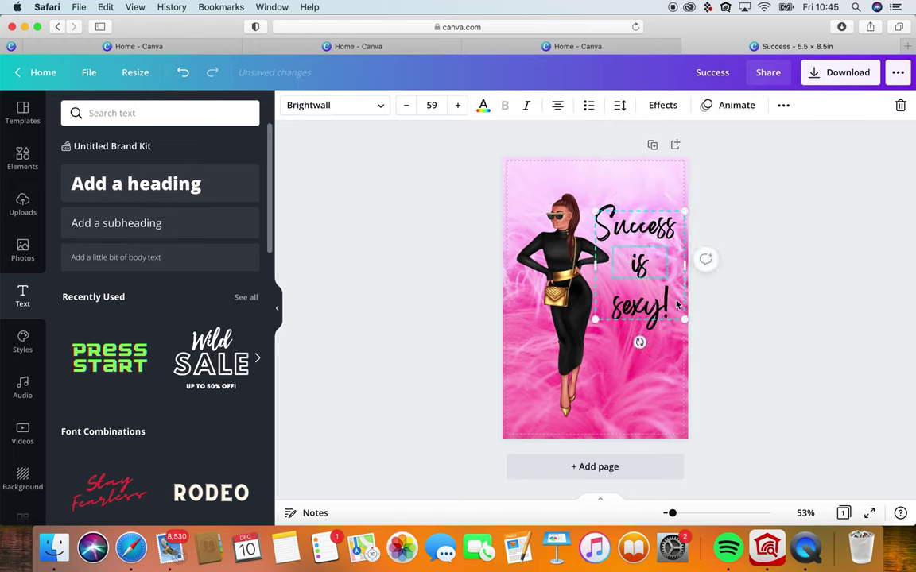
click(736, 321)
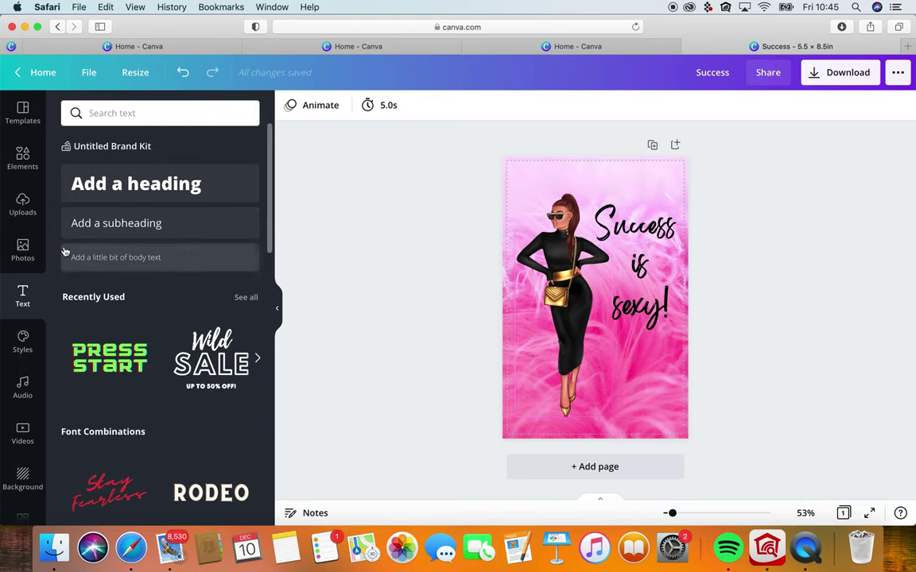
- Scroll through the uploaded images and lower the 'Success is sexy!' group slightly
click(22, 203)
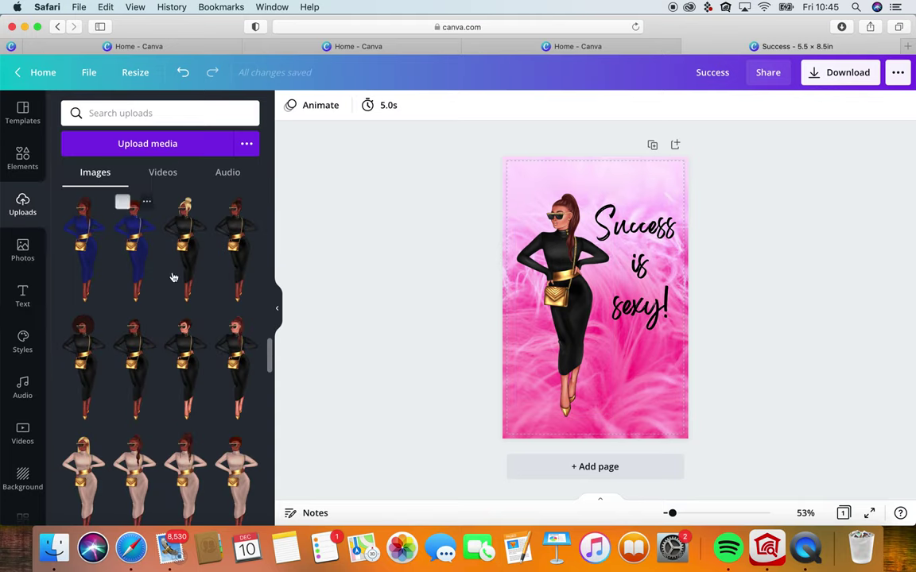
drag(268, 347, 270, 266)
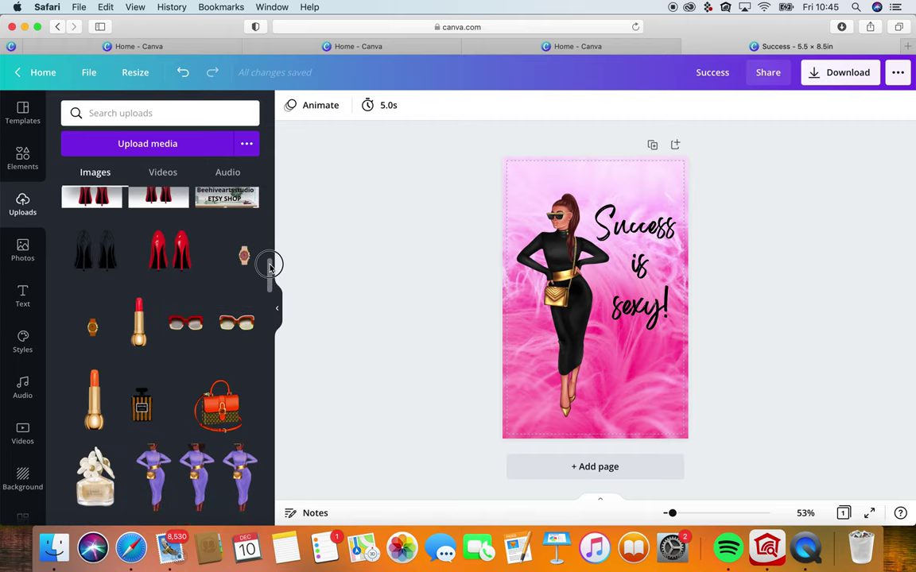
drag(270, 266, 250, 322)
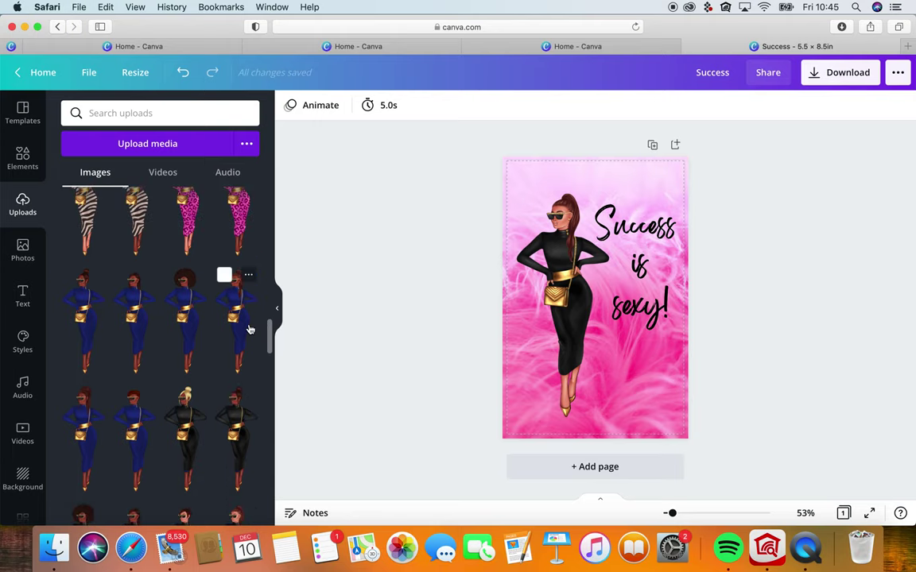
drag(653, 296, 651, 300)
click(791, 325)
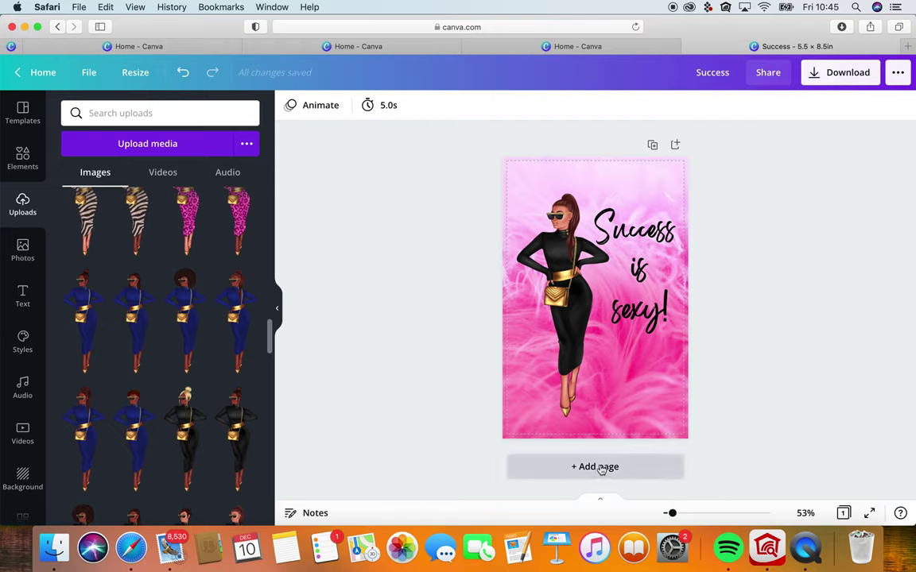
- Duplicate the cover page, then delete the woman and all three script words from page 2
click(651, 147)
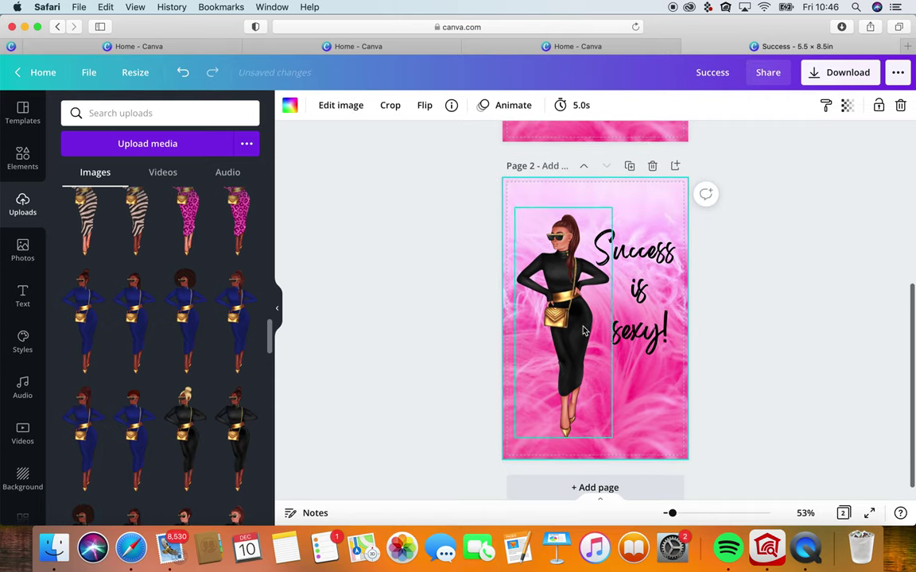
click(581, 329)
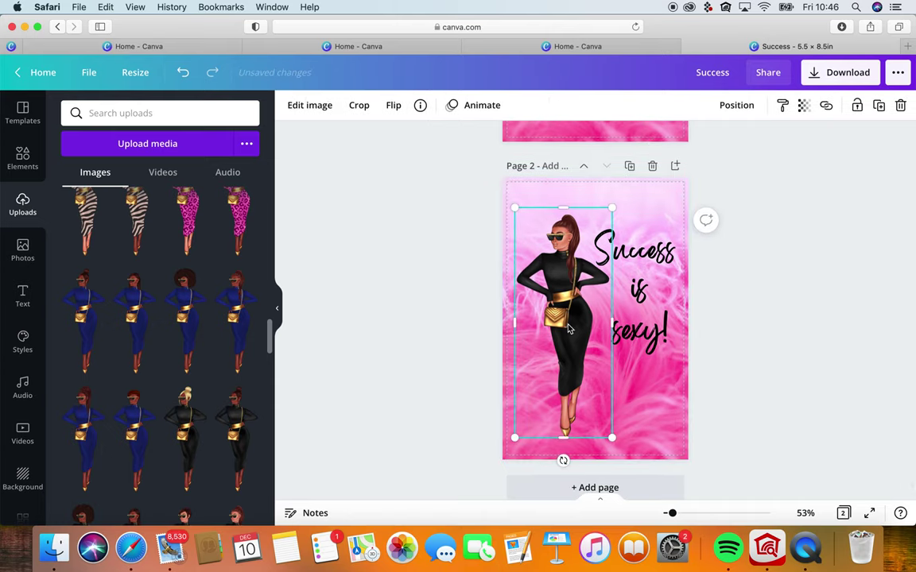
key(Delete)
click(633, 250)
key(Delete)
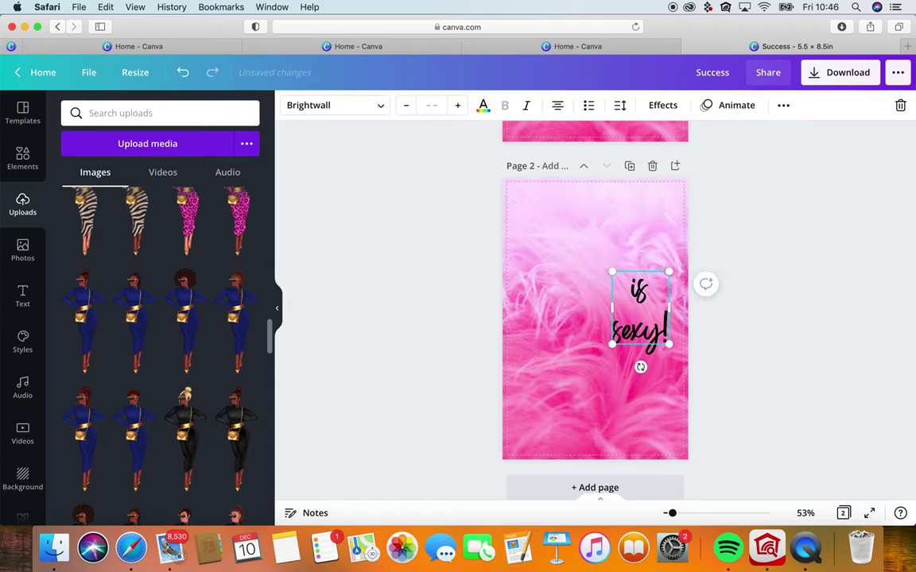
double_click(637, 271)
key(Delete)
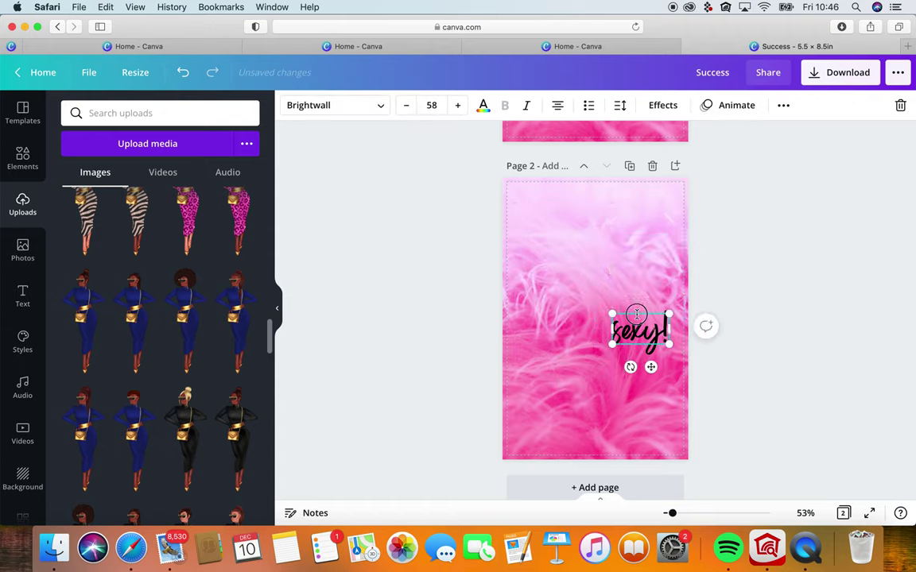
key(BackSpace)
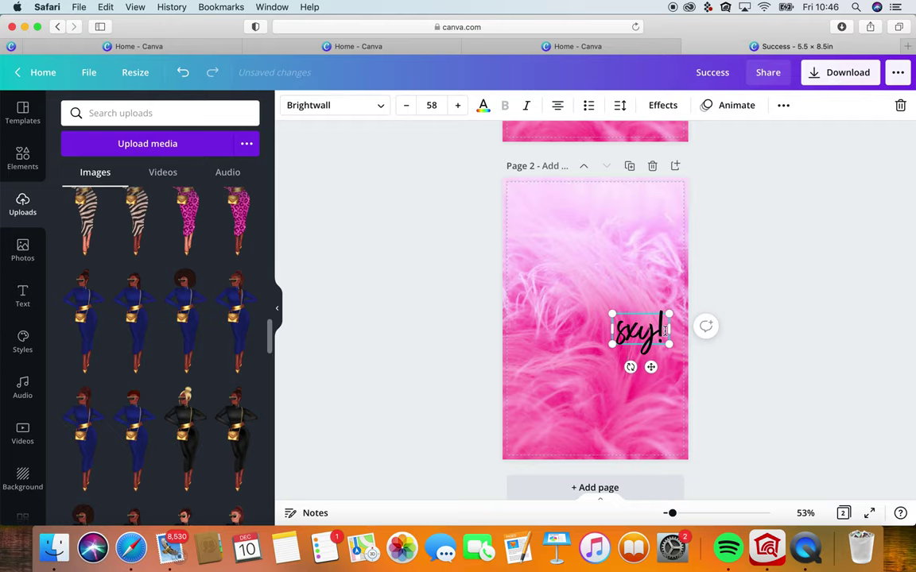
drag(676, 330, 614, 365)
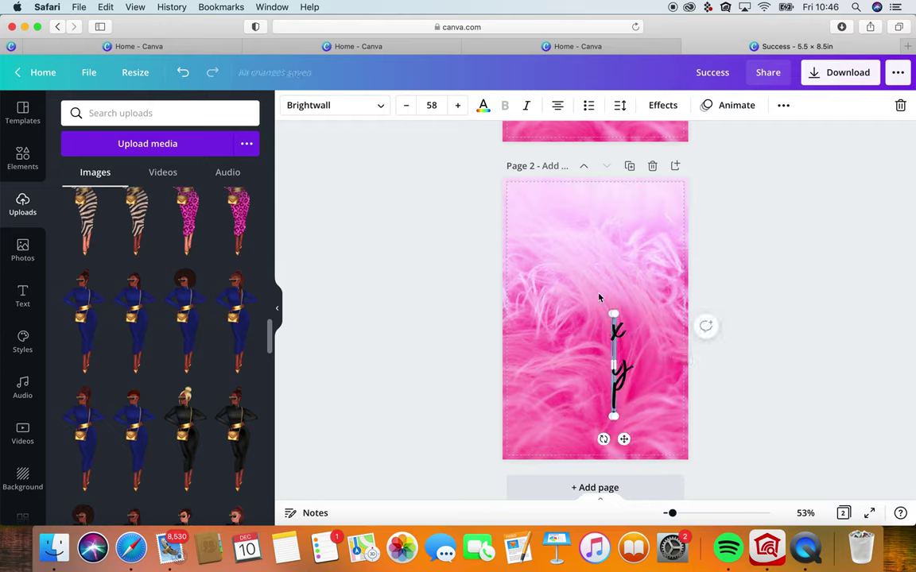
key(Delete)
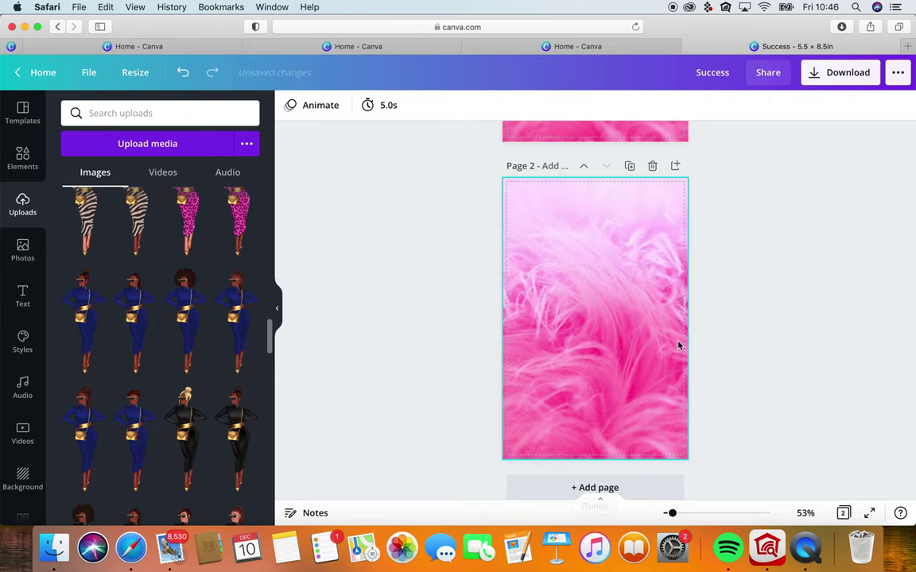
scroll(782, 249, up, 5)
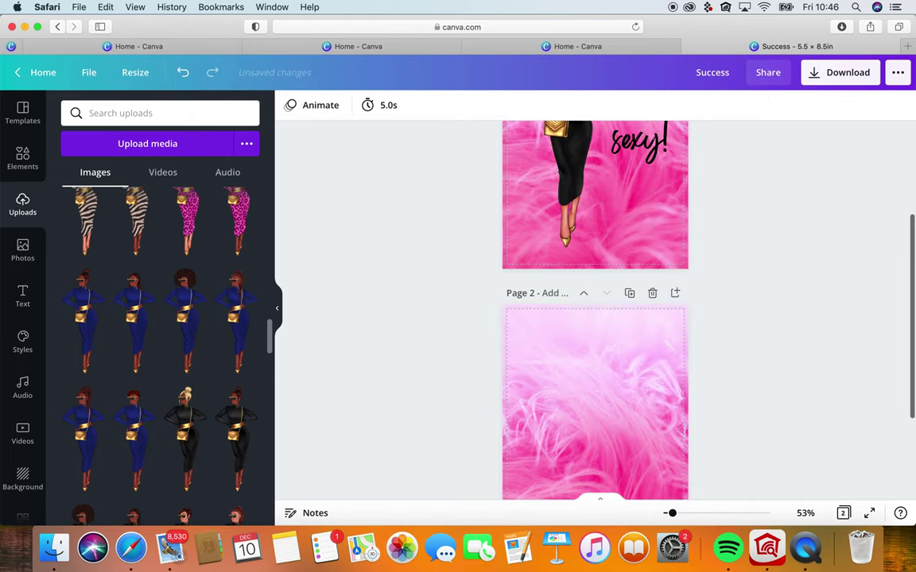
scroll(595, 270, up, 1)
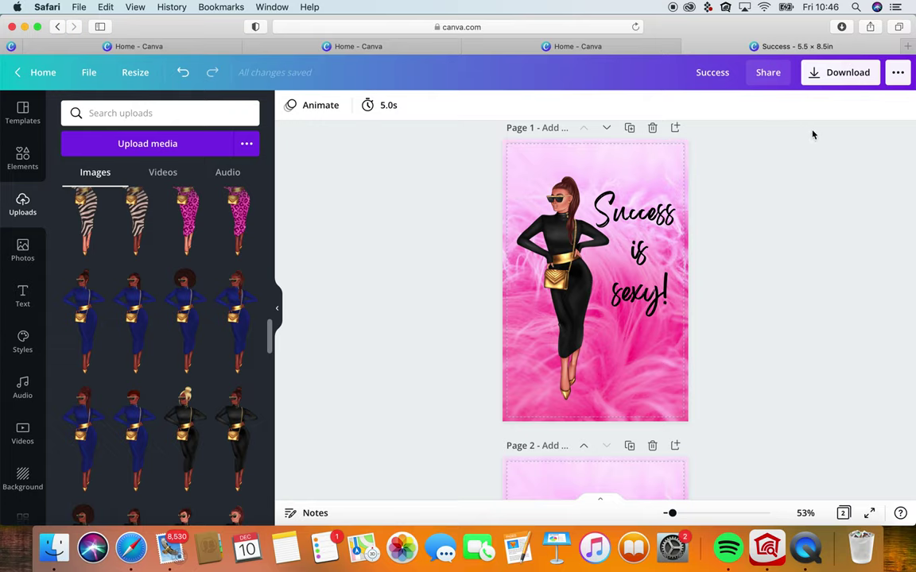
scroll(813, 134, up, 1)
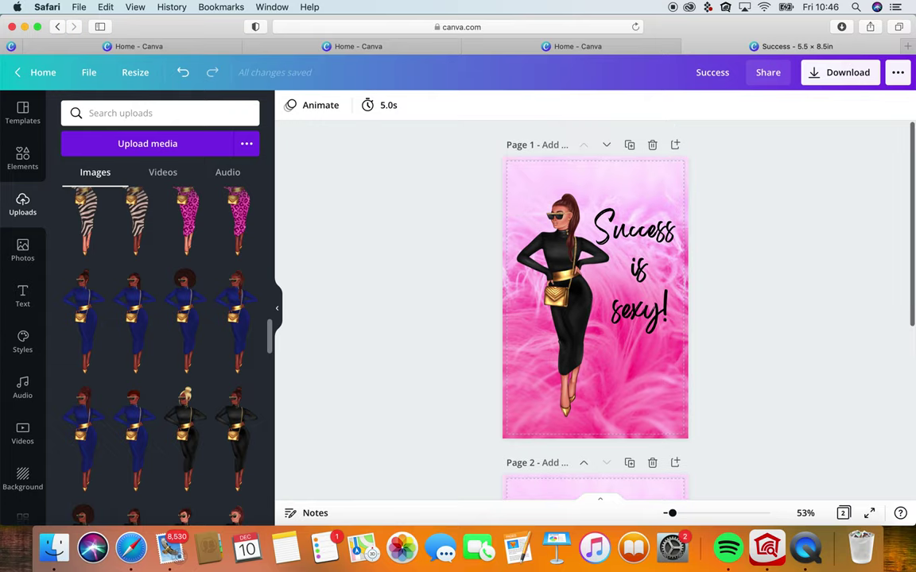